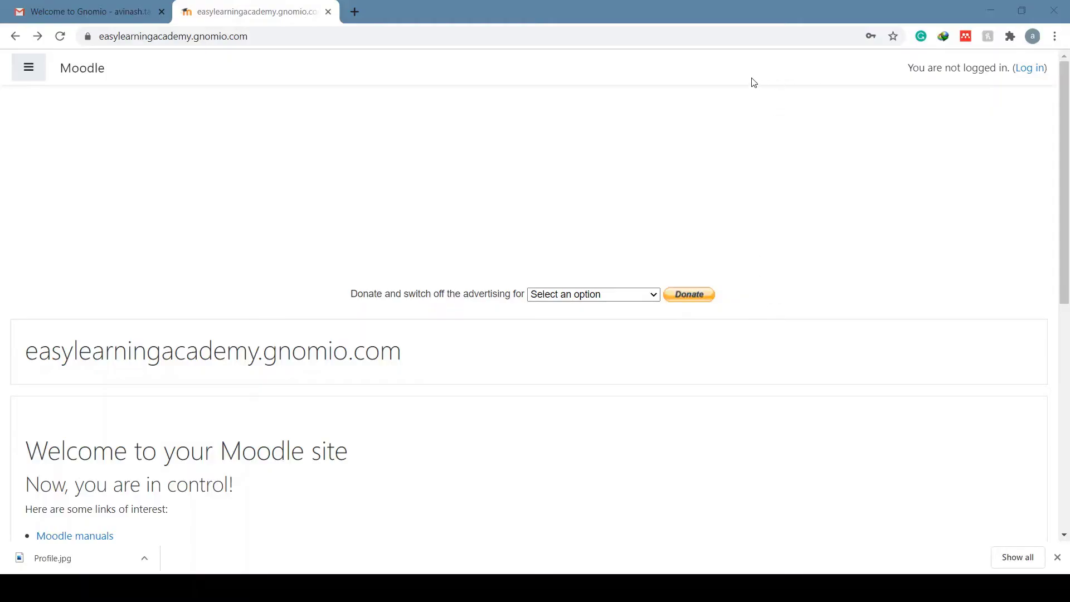
# Log in to the Moodle site with the admin username and password
pyautogui.click(1029, 68)
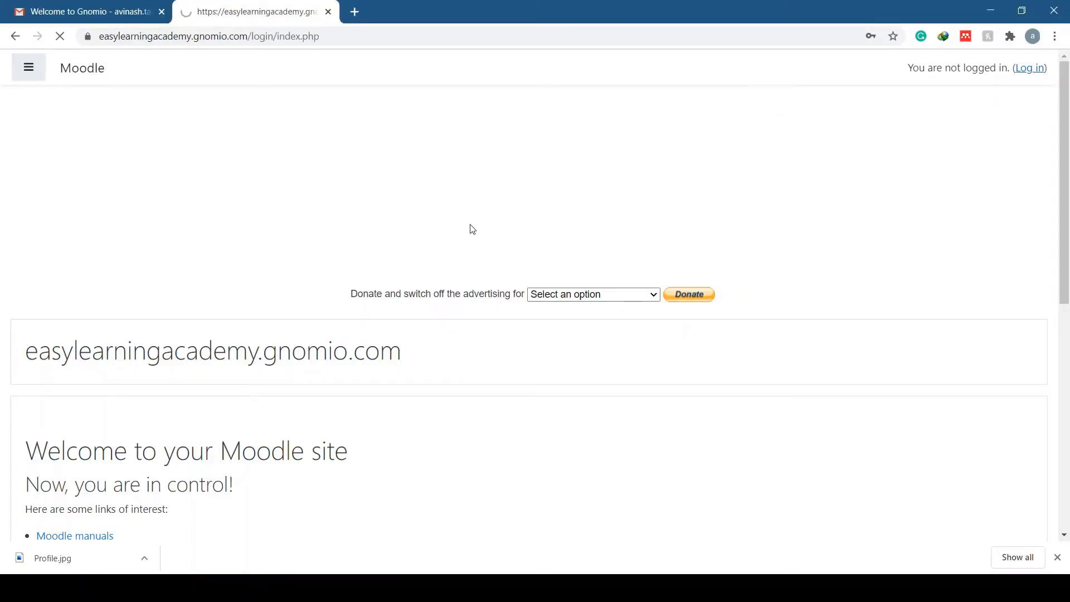
pyautogui.click(418, 169)
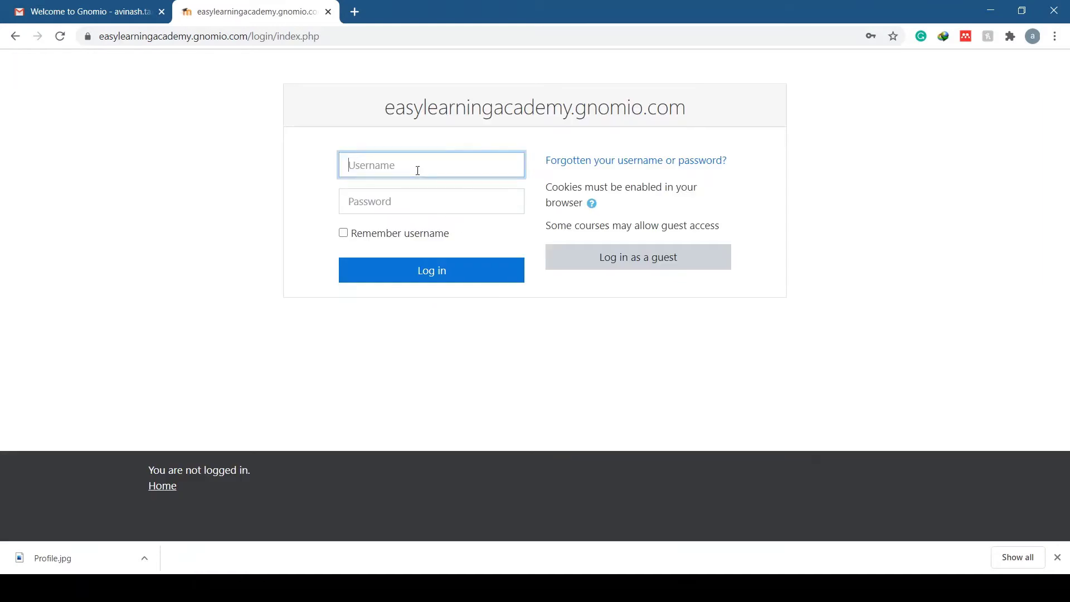
pyautogui.write('admin')
pyautogui.press('Tab')
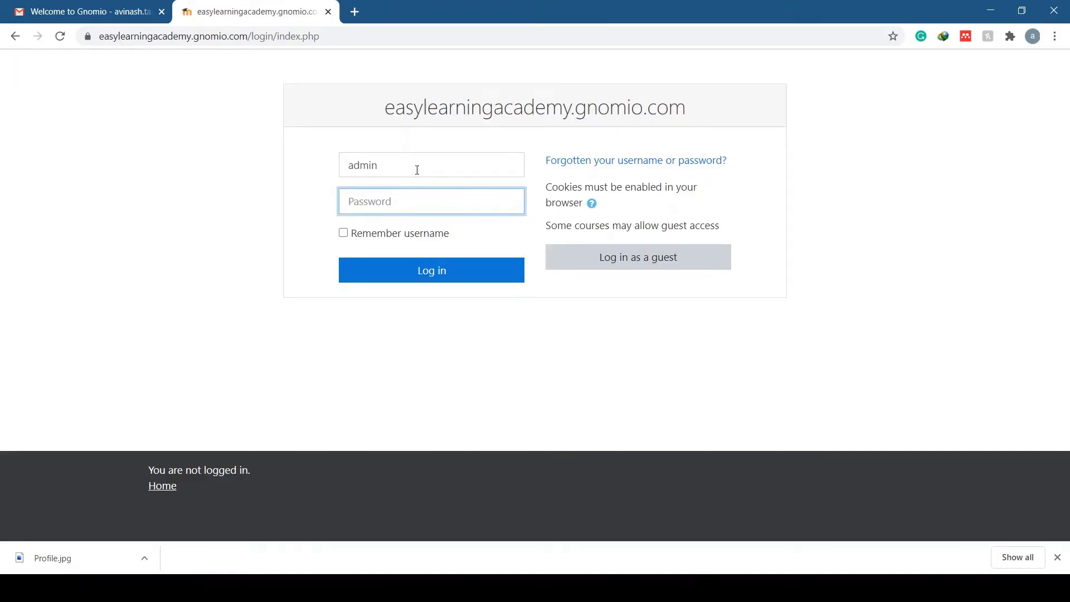
pyautogui.write('********')
pyautogui.click(434, 282)
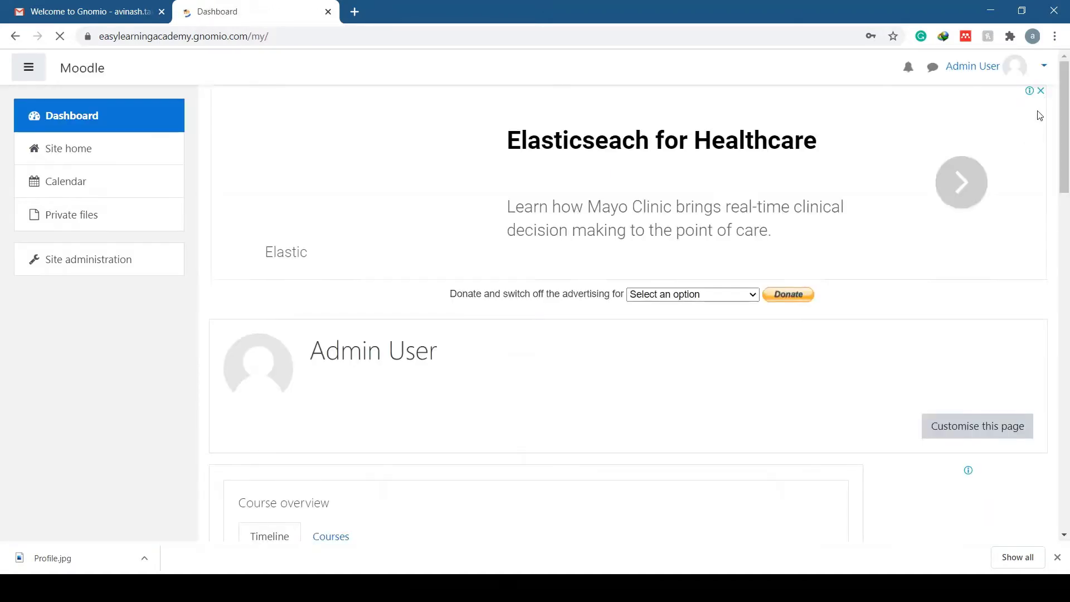
# Open the admin user's profile page from the user menu
pyautogui.click(1044, 72)
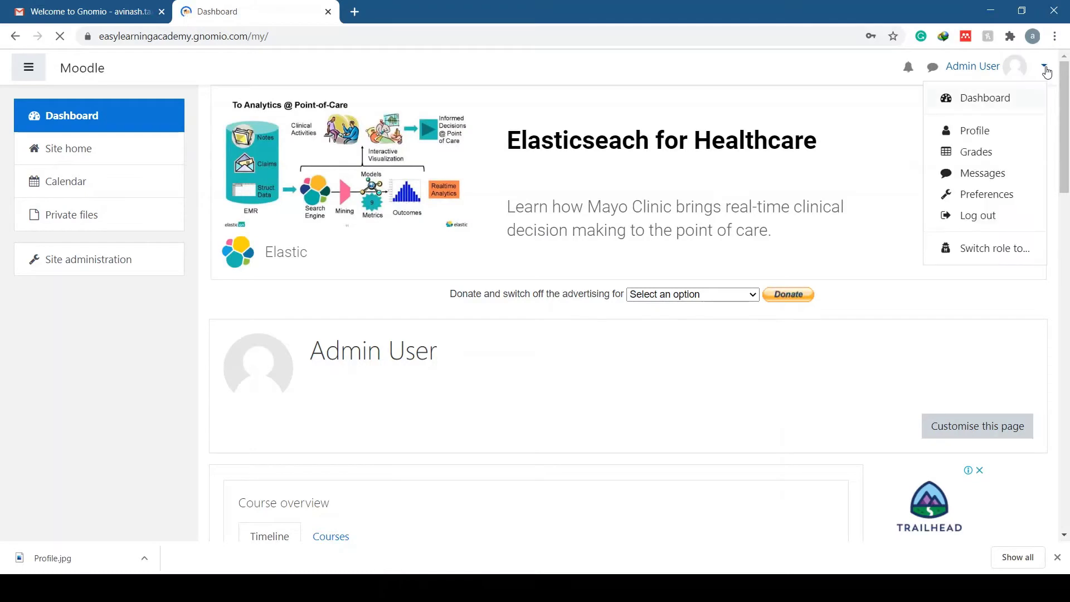
pyautogui.click(983, 133)
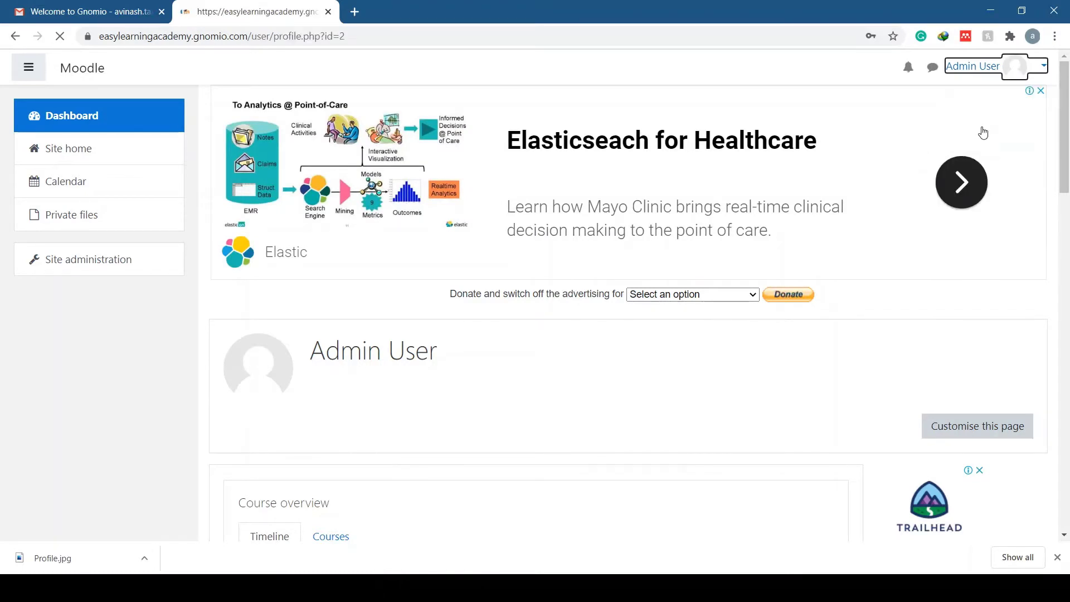
pyautogui.scroll(-2, 537, 398)
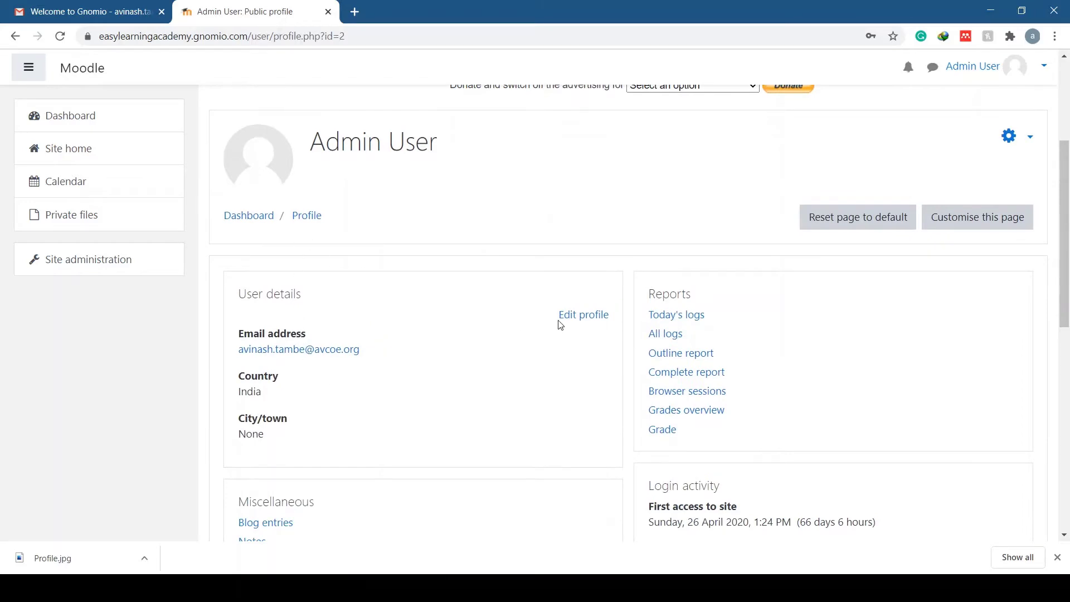
pyautogui.scroll(-2, 588, 321)
pyautogui.scroll(-1, 589, 321)
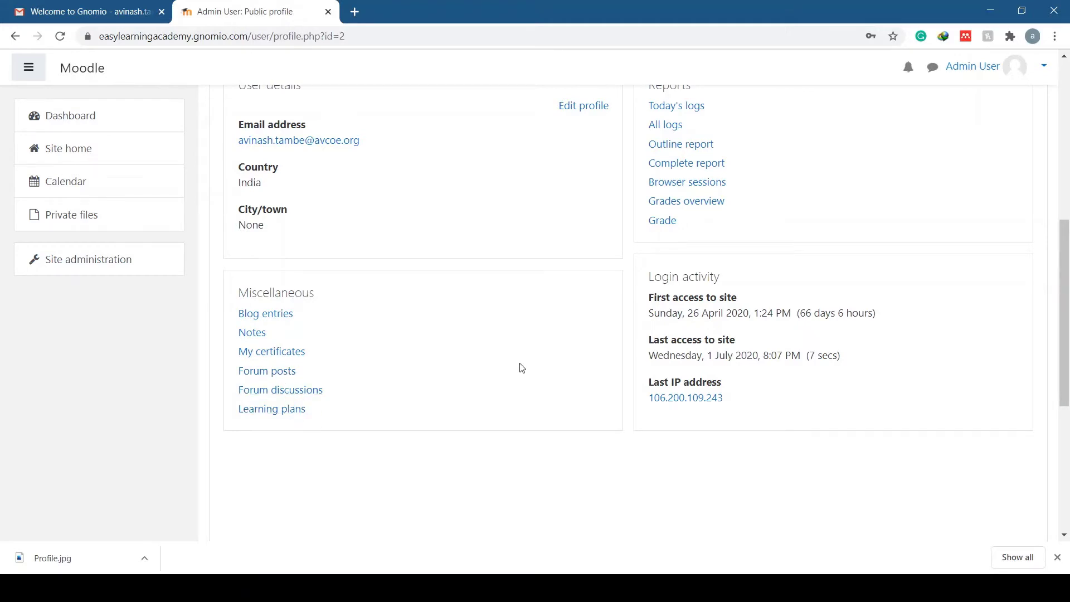
pyautogui.scroll(1, 520, 368)
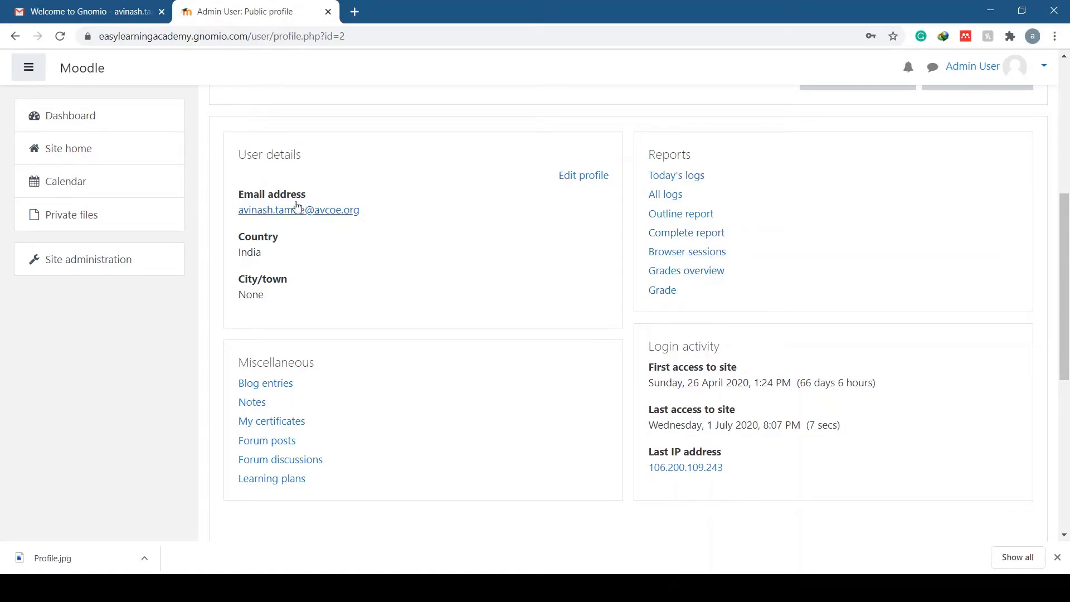
# Open Edit profile and replace the username 'admin' with 'Easylearningacademy'
pyautogui.click(594, 181)
pyautogui.scroll(-1, 611, 255)
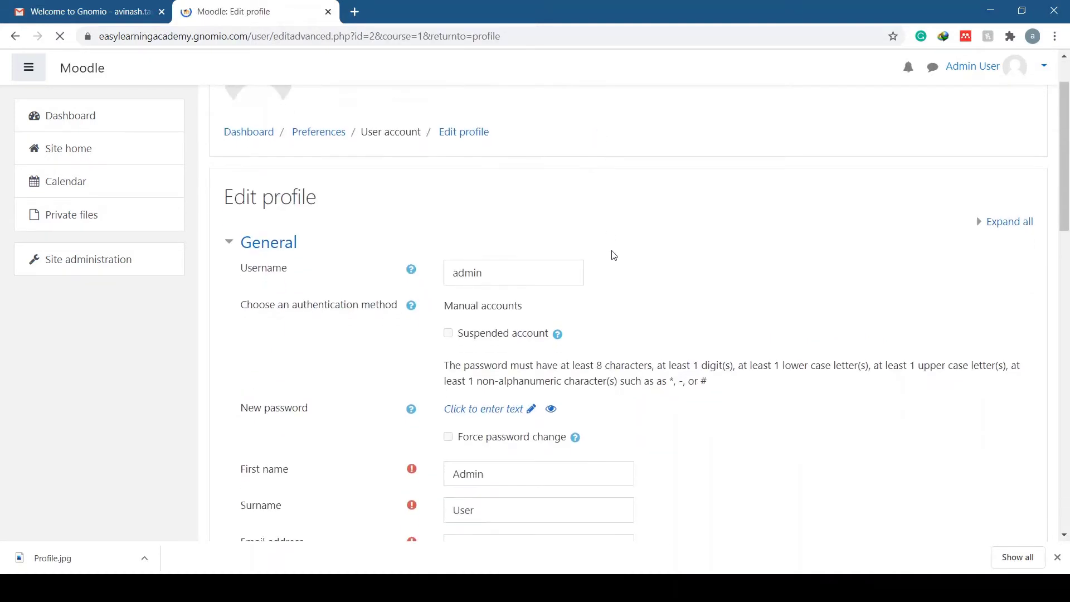
pyautogui.moveTo(514, 273); pyautogui.dragTo(463, 272)
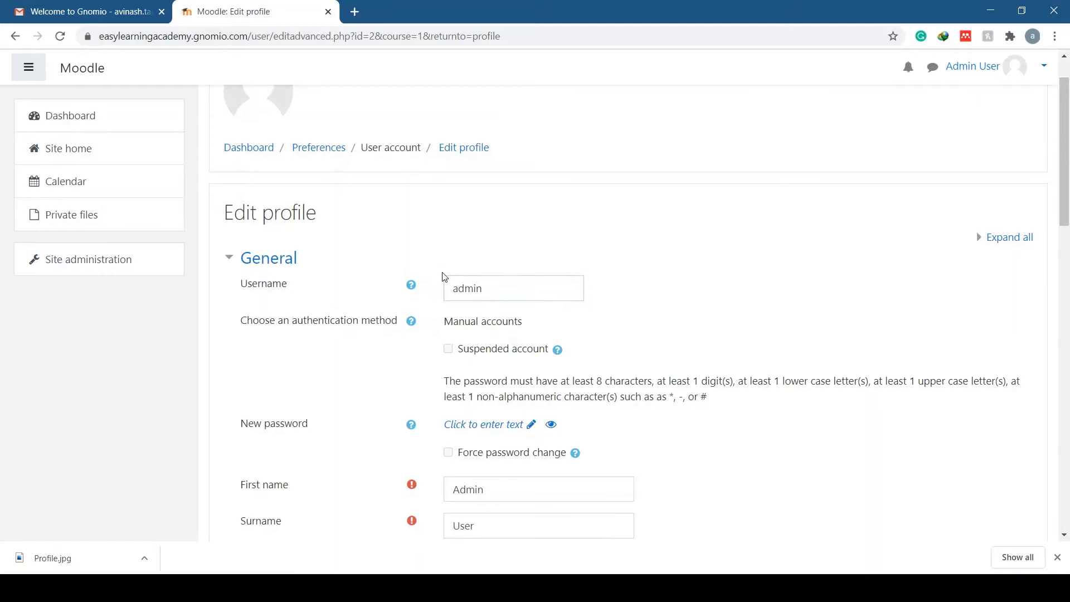
pyautogui.doubleClick(473, 290)
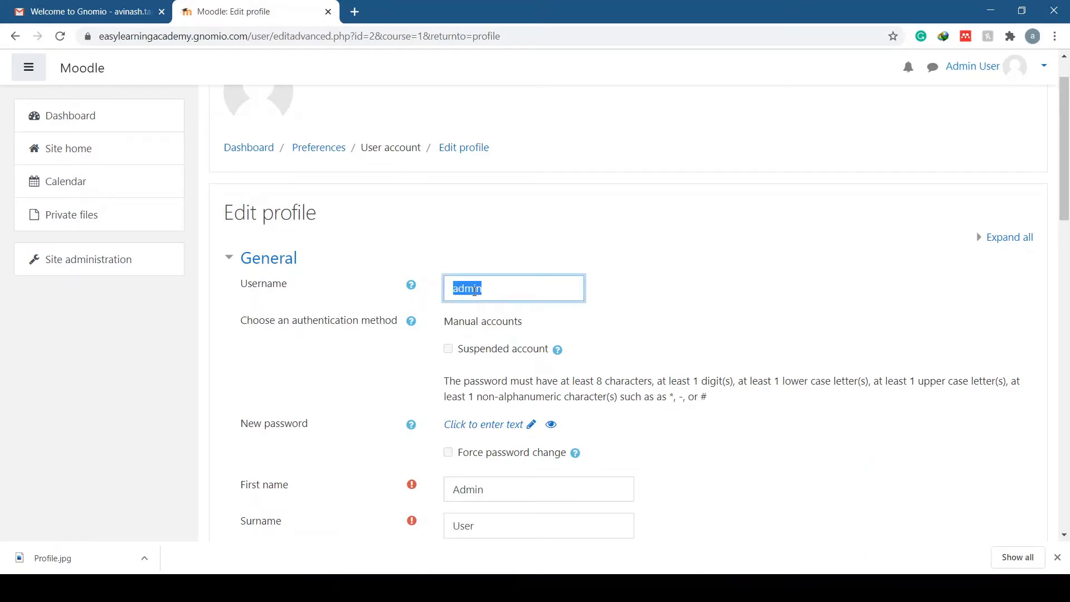
pyautogui.write('Easyle')
pyautogui.write('arninga')
pyautogui.write('cade')
pyautogui.write('my')
pyautogui.scroll(-2, 485, 295)
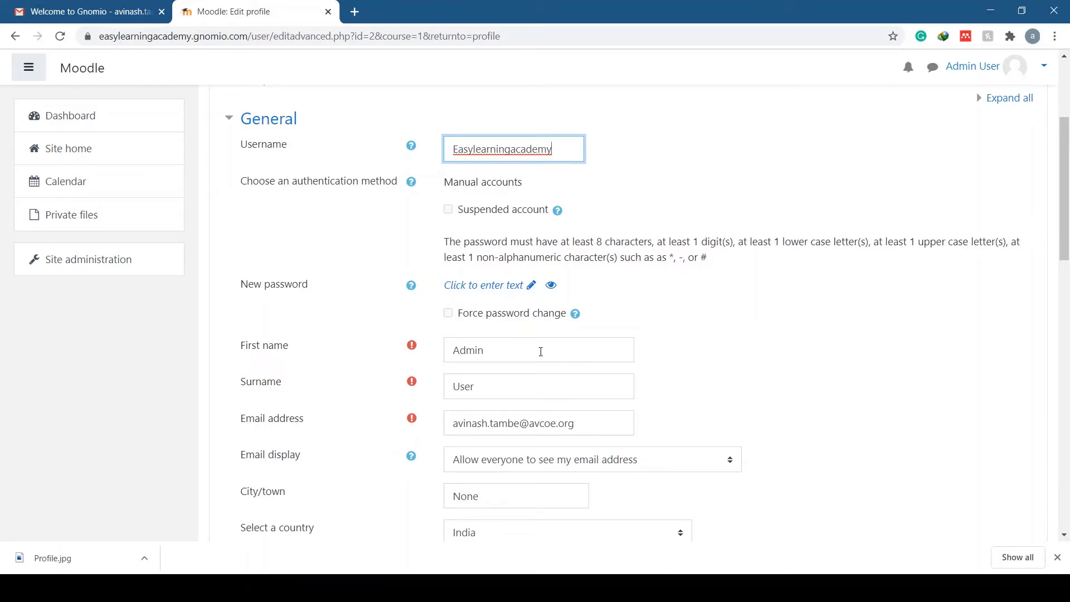
pyautogui.scroll(-1, 541, 352)
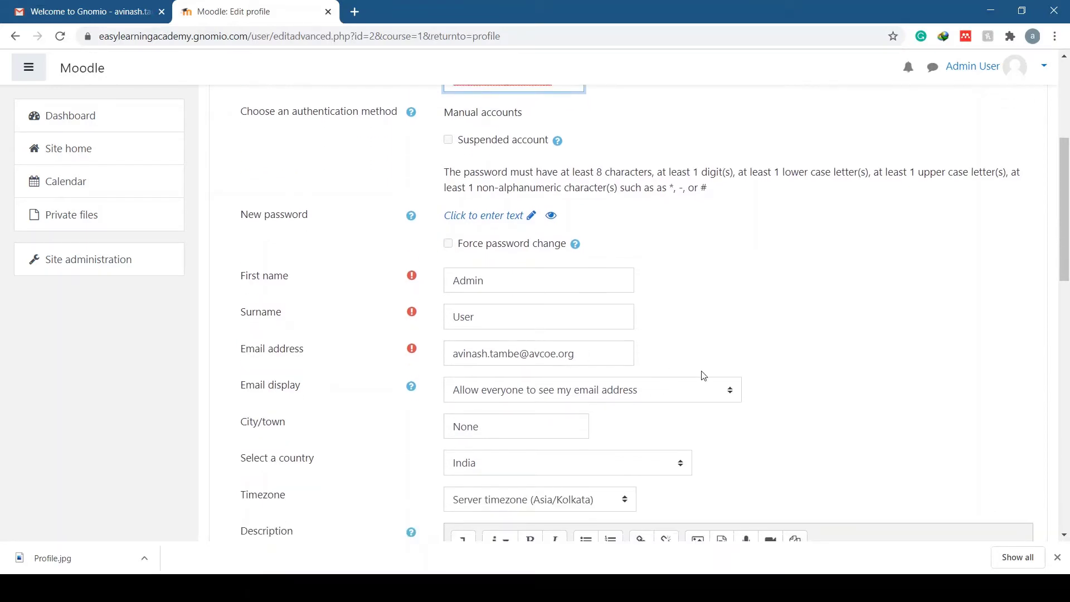
pyautogui.scroll(-1, 602, 334)
# Set City/town to None, then move through the description to the User picture area
pyautogui.click(601, 333)
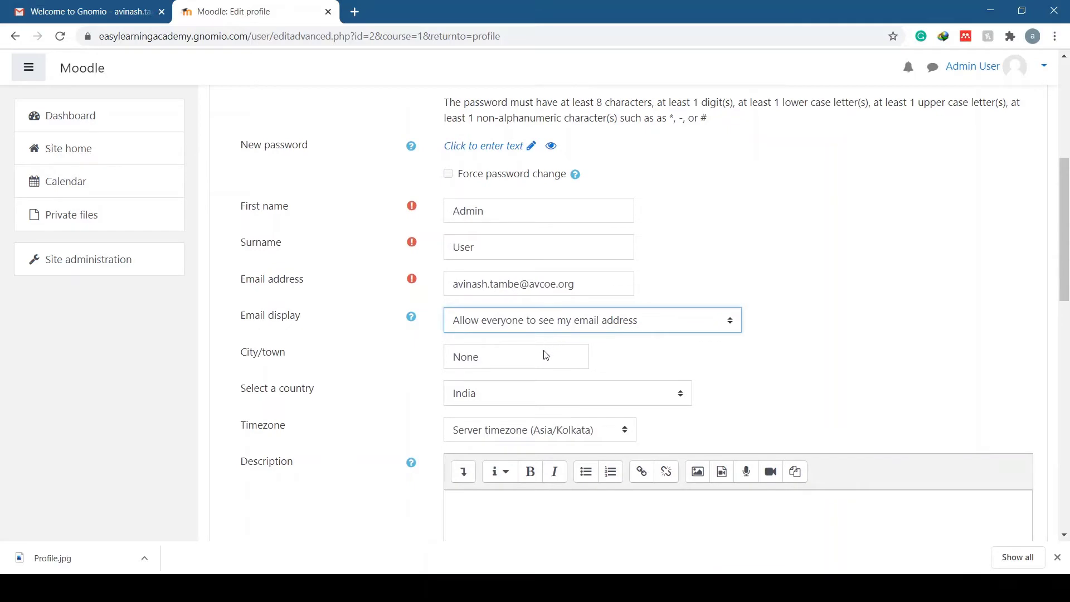
pyautogui.click(855, 373)
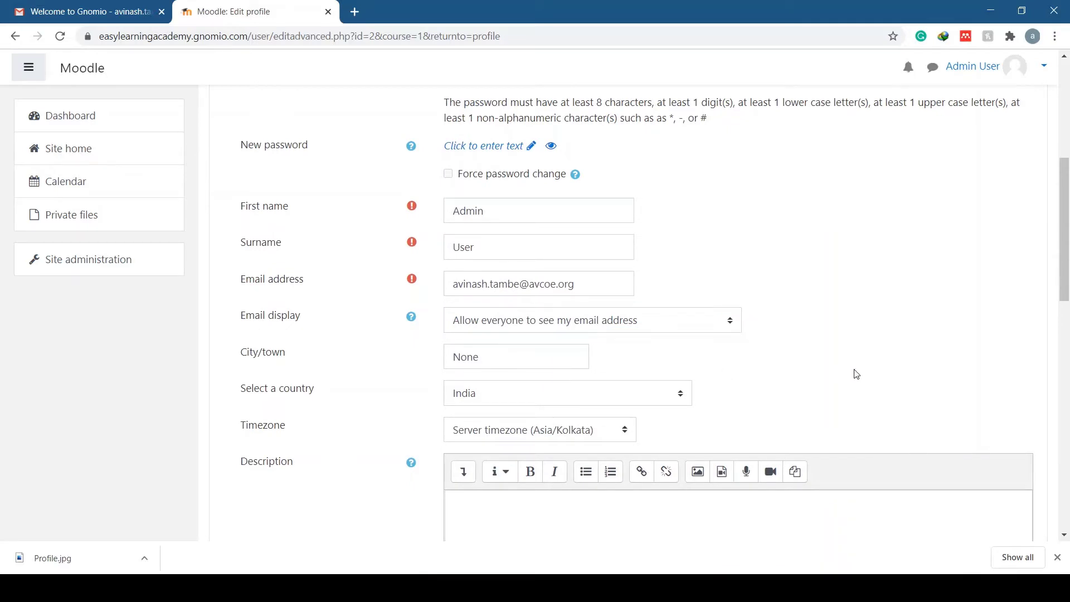
pyautogui.scroll(-1, 798, 377)
pyautogui.click(492, 289)
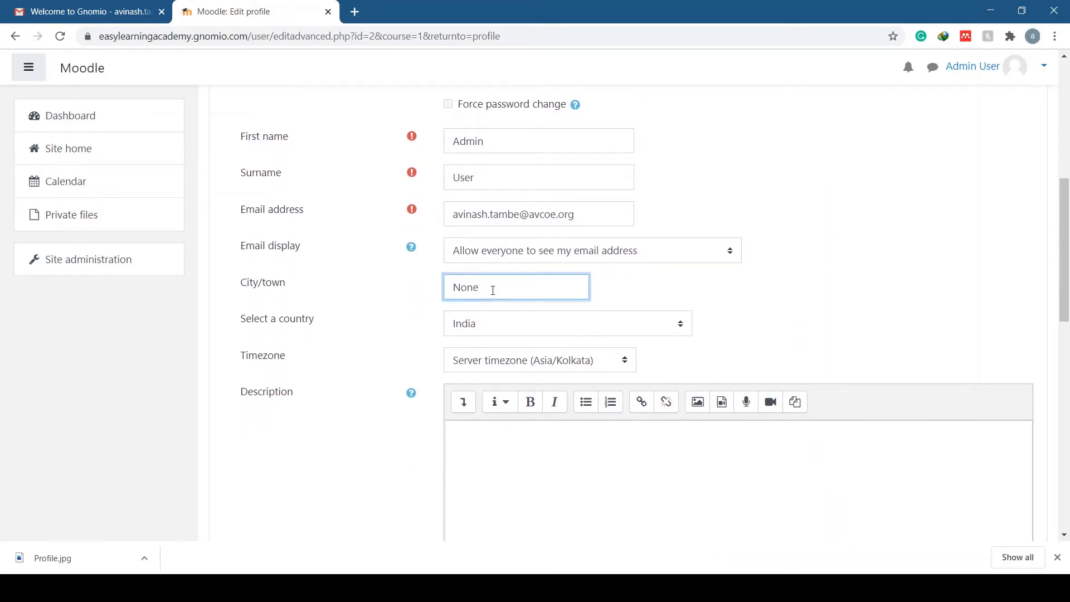
pyautogui.click(525, 331)
pyautogui.scroll(-1, 905, 332)
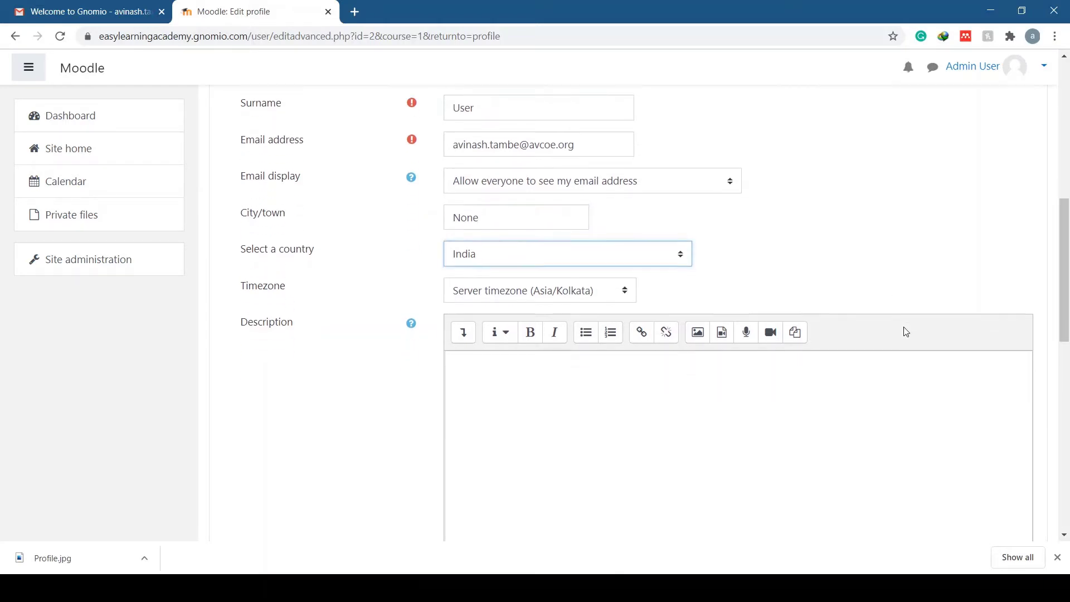
pyautogui.scroll(-1, 905, 332)
pyautogui.click(720, 344)
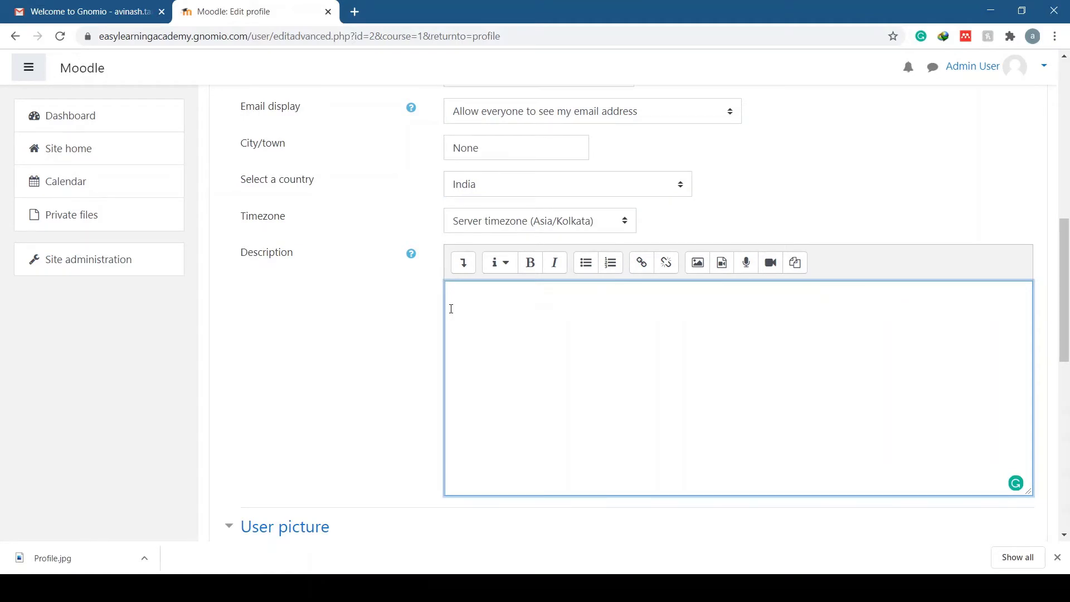
pyautogui.scroll(-1, 451, 309)
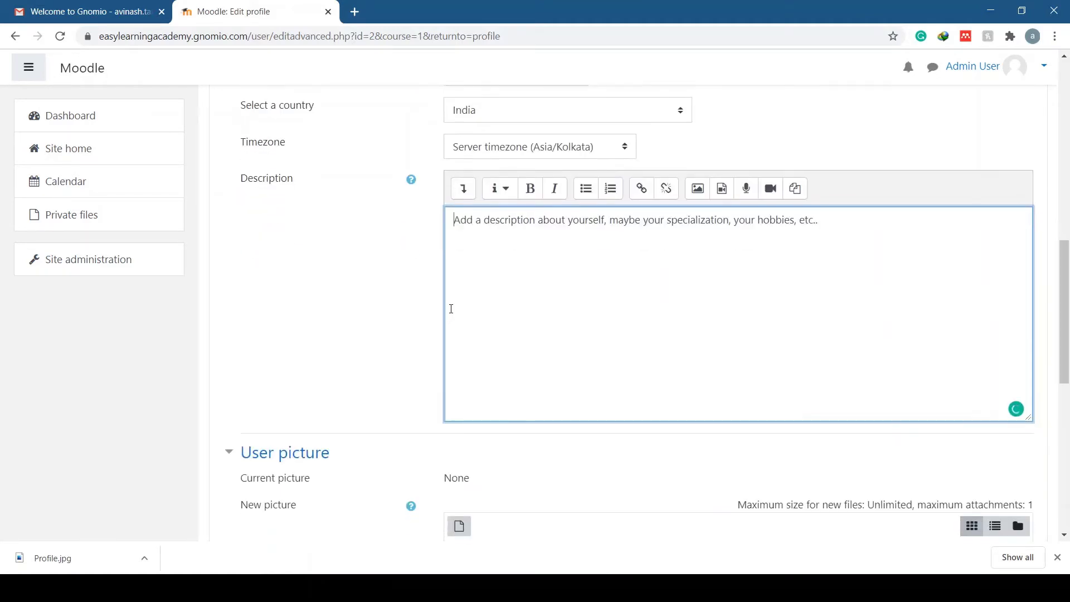
pyautogui.scroll(-2, 450, 308)
pyautogui.scroll(-1, 456, 311)
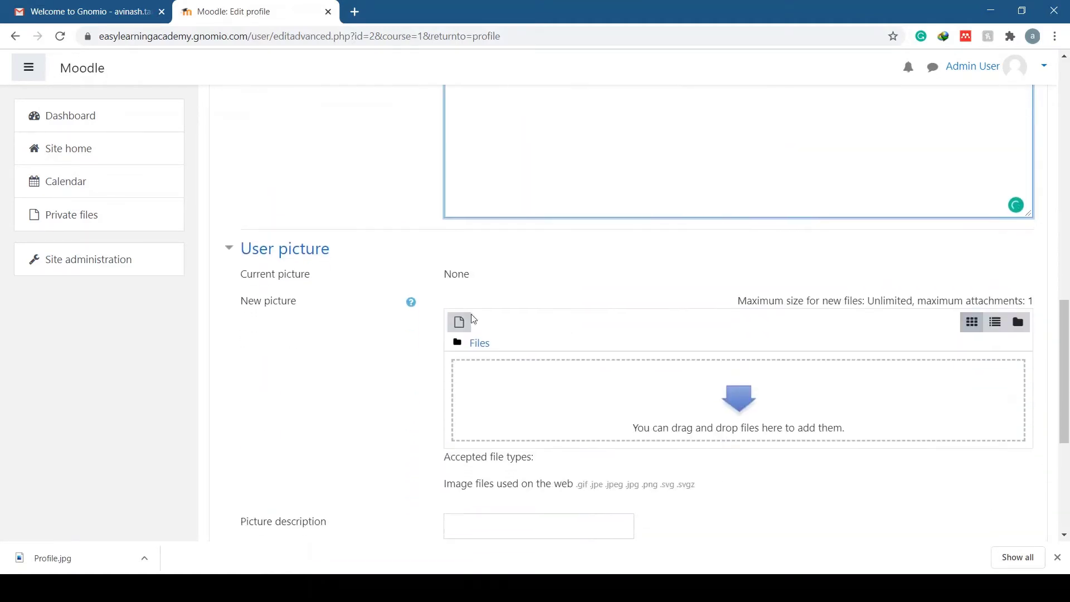
# Upload Profile.jpg from the computer as the new user picture
pyautogui.click(740, 395)
pyautogui.click(319, 231)
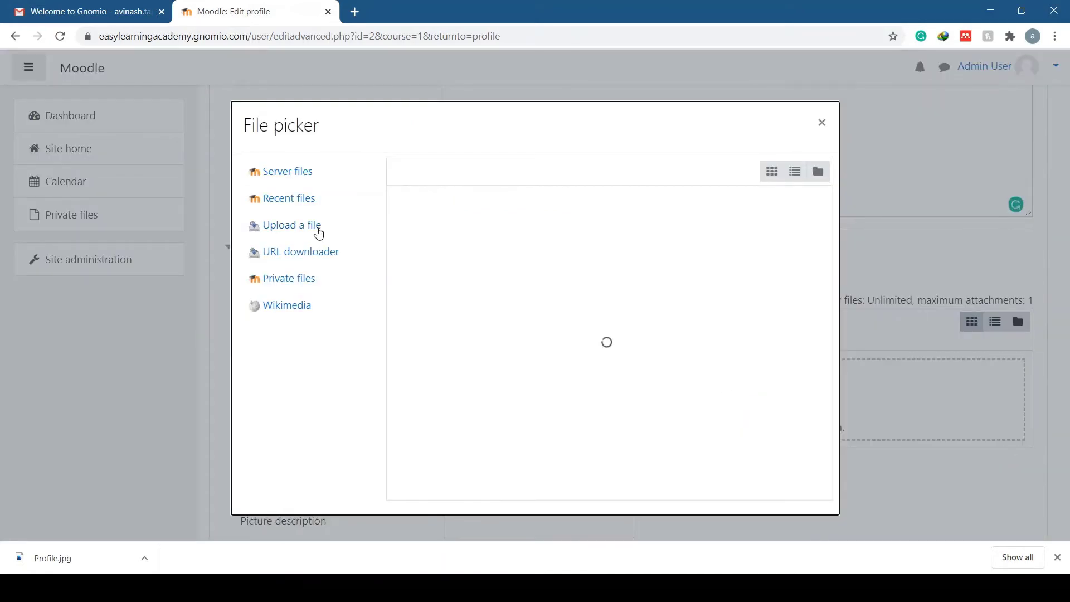
pyautogui.click(319, 231)
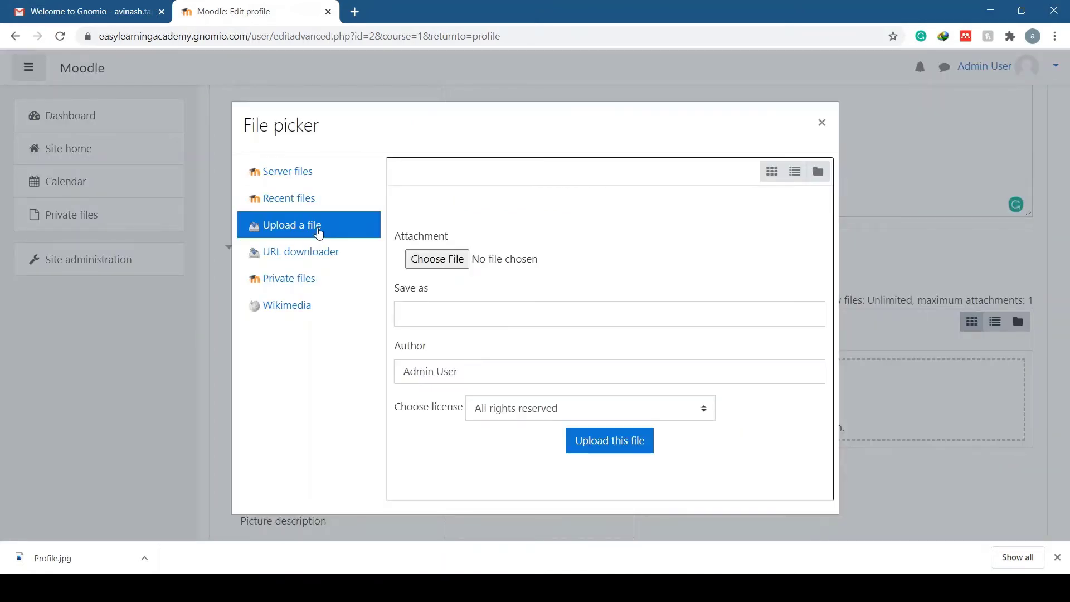
pyautogui.click(452, 265)
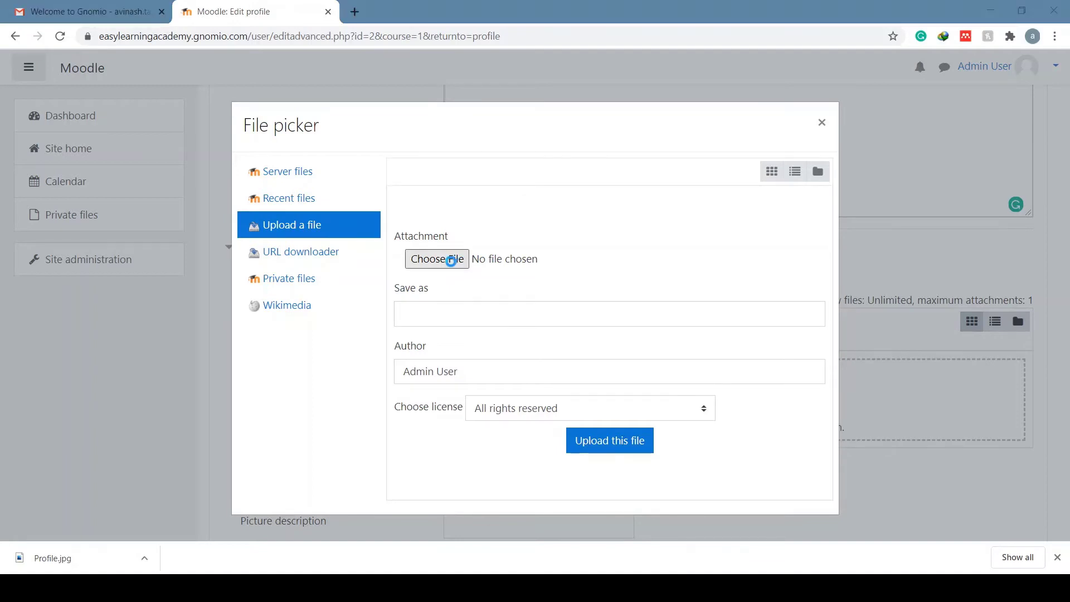
pyautogui.doubleClick(167, 114)
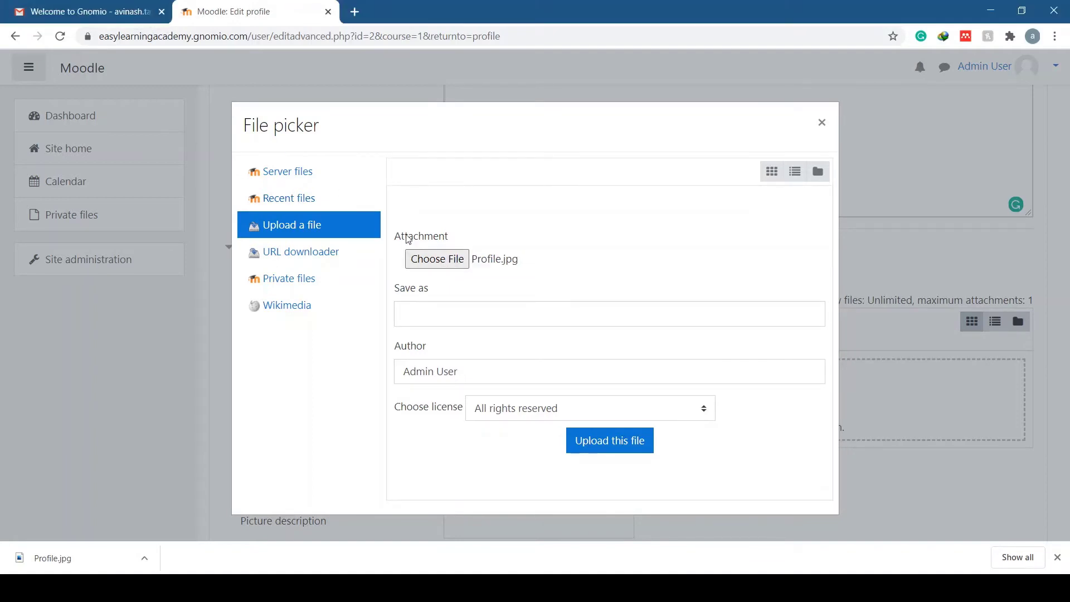
pyautogui.click(627, 447)
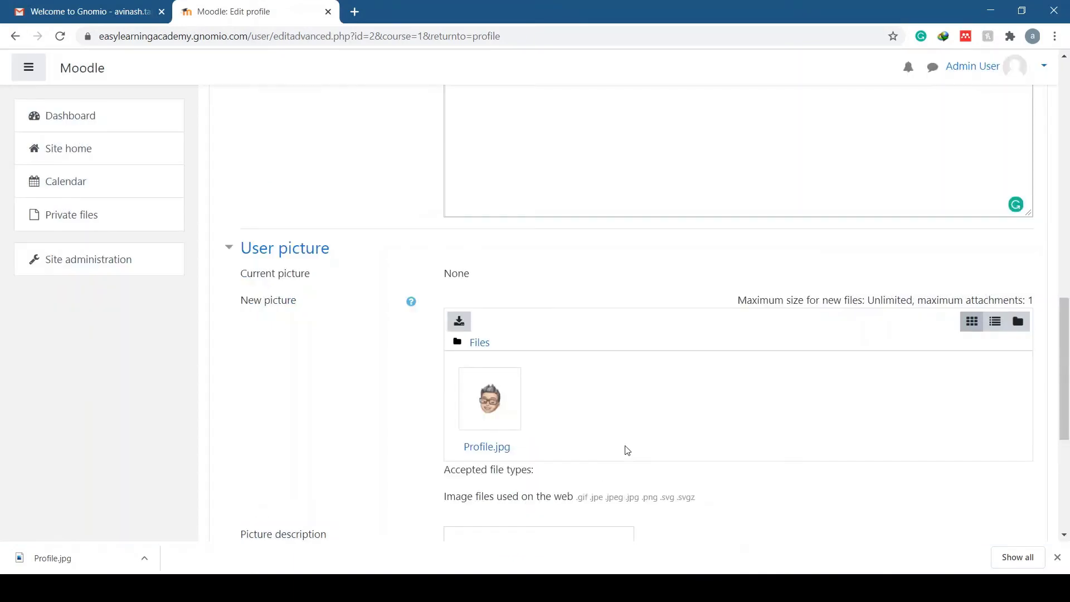
pyautogui.scroll(-2, 624, 450)
pyautogui.scroll(-2, 626, 449)
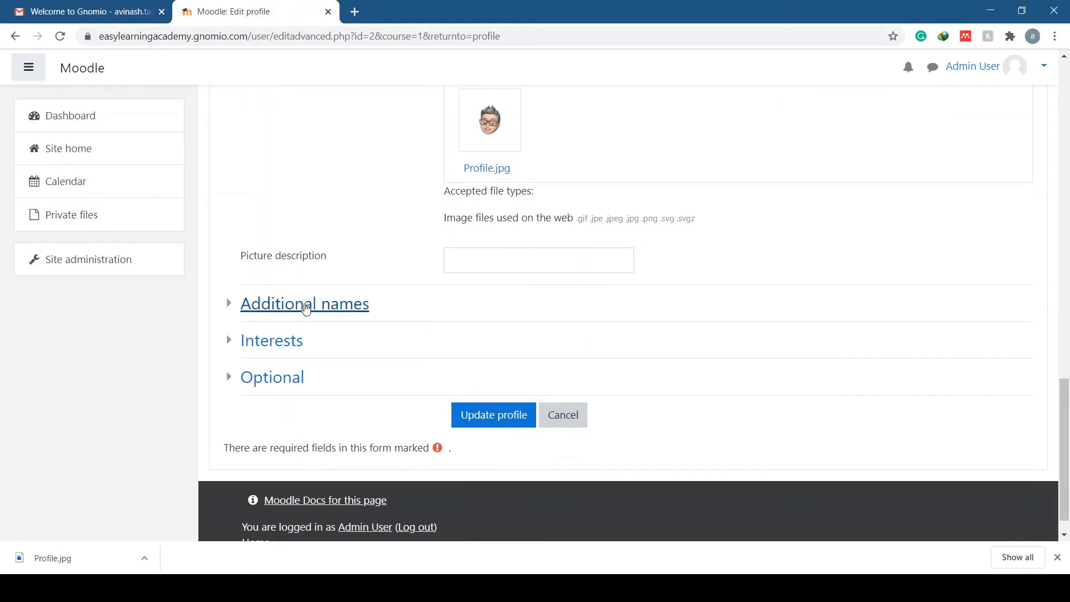
# Expand the Additional names, Interests and Optional sections of the profile form
pyautogui.click(307, 304)
pyautogui.scroll(-1, 535, 334)
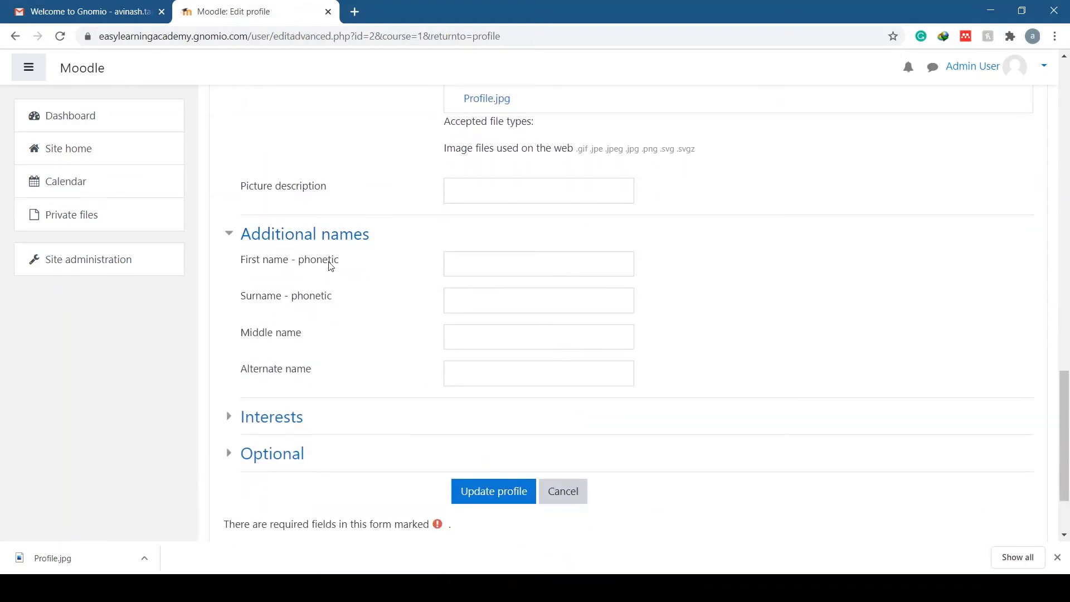
pyautogui.scroll(-2, 502, 373)
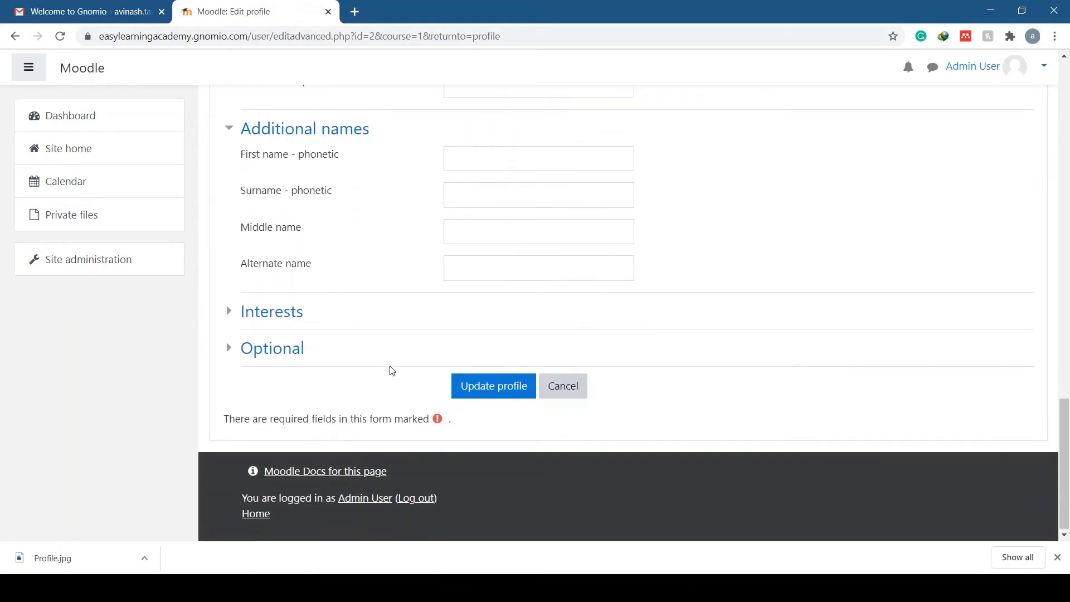
pyautogui.click(285, 315)
pyautogui.scroll(-1, 468, 326)
pyautogui.click(490, 308)
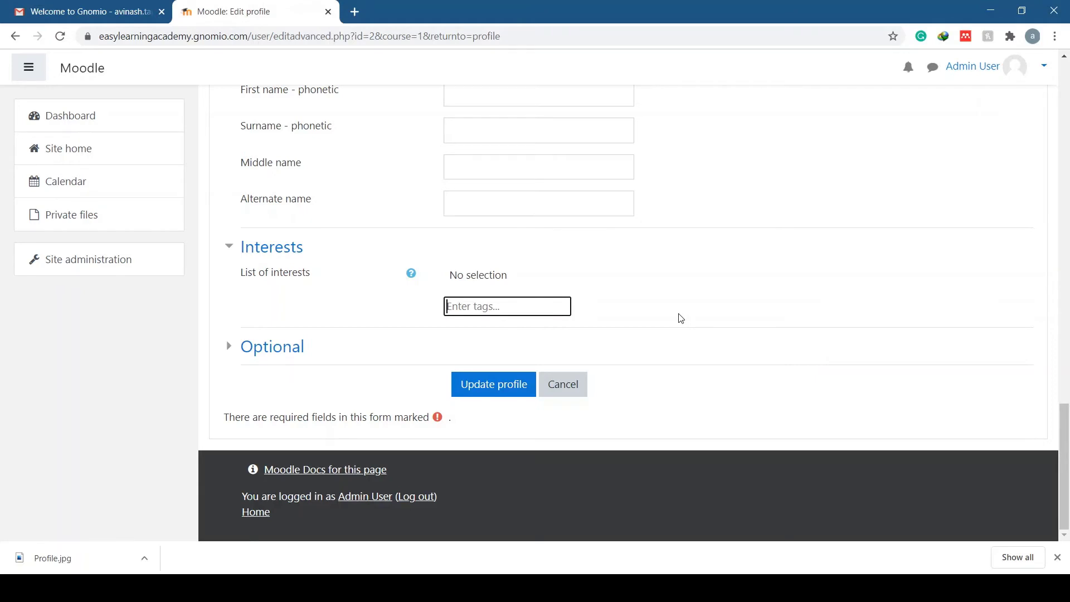
pyautogui.click(257, 351)
pyautogui.scroll(-1, 396, 358)
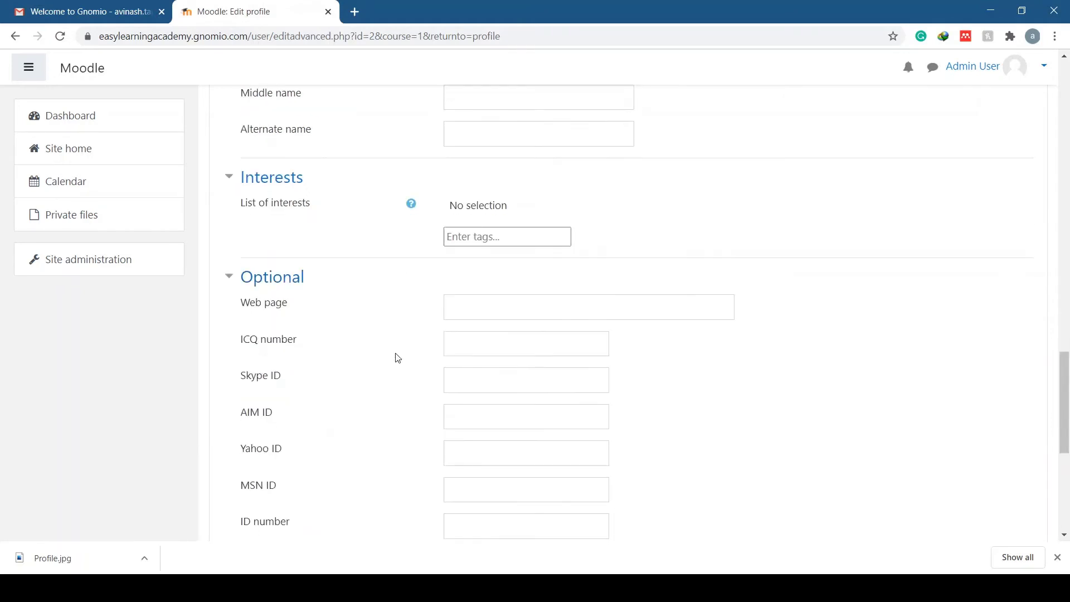
# Enter easy-learning-academy.blogspot.com in the Web page field
pyautogui.click(497, 302)
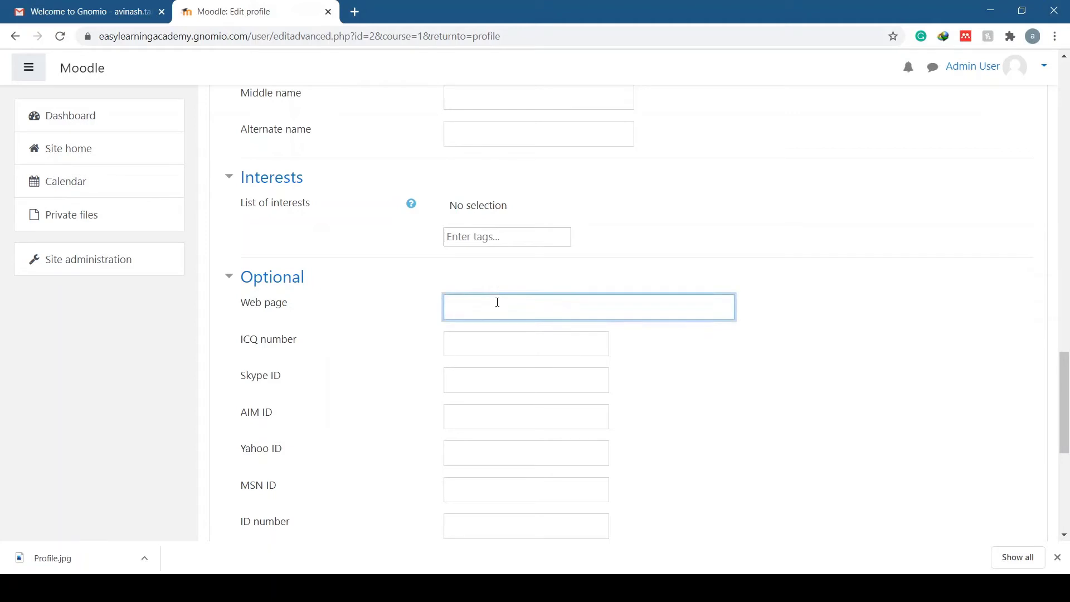
pyautogui.write('asy-')
pyautogui.write('lear')
pyautogui.write('nin')
pyautogui.write('g-a')
pyautogui.write('cad')
pyautogui.write('emy.')
pyautogui.write('blogsp')
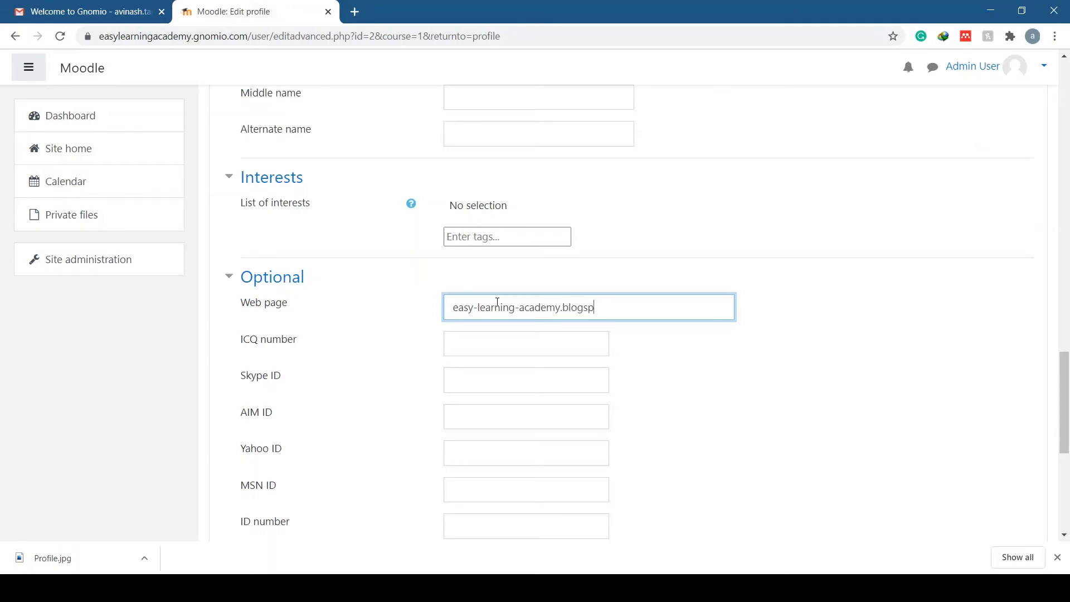
pyautogui.write('ot.com')
pyautogui.scroll(-2, 496, 303)
pyautogui.scroll(-2, 536, 395)
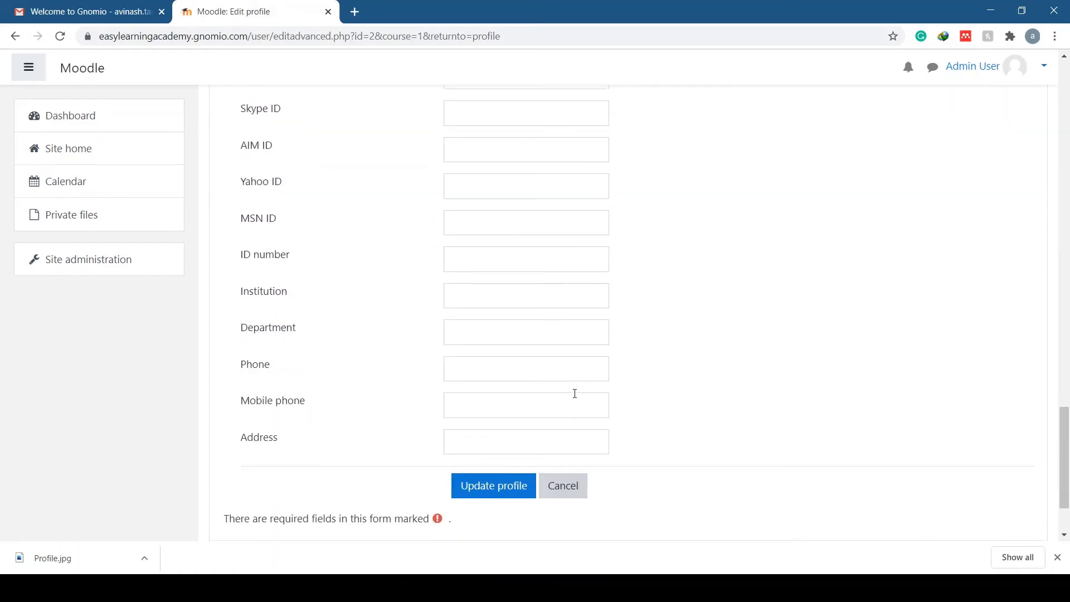
# Enter 'Your institution' and 'Your department', skipping past the phone fields to Address
pyautogui.click(492, 282)
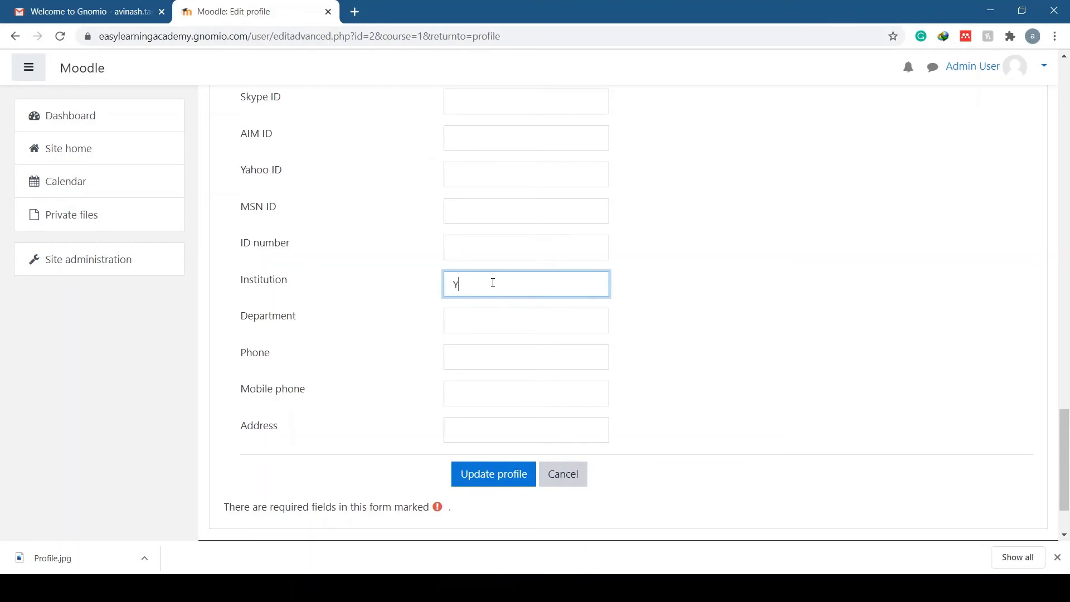
pyautogui.write('our i')
pyautogui.write('nstitu')
pyautogui.write('tion')
pyautogui.press('Tab')
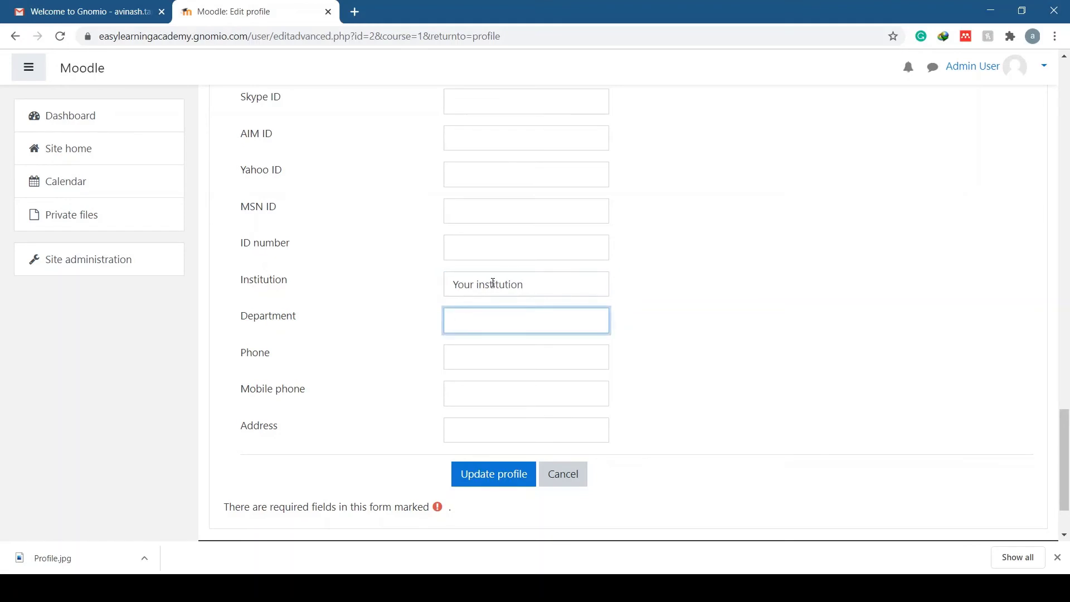
pyautogui.write('r d')
pyautogui.write('epartment')
pyautogui.press('Tab')
pyautogui.press('Tab')
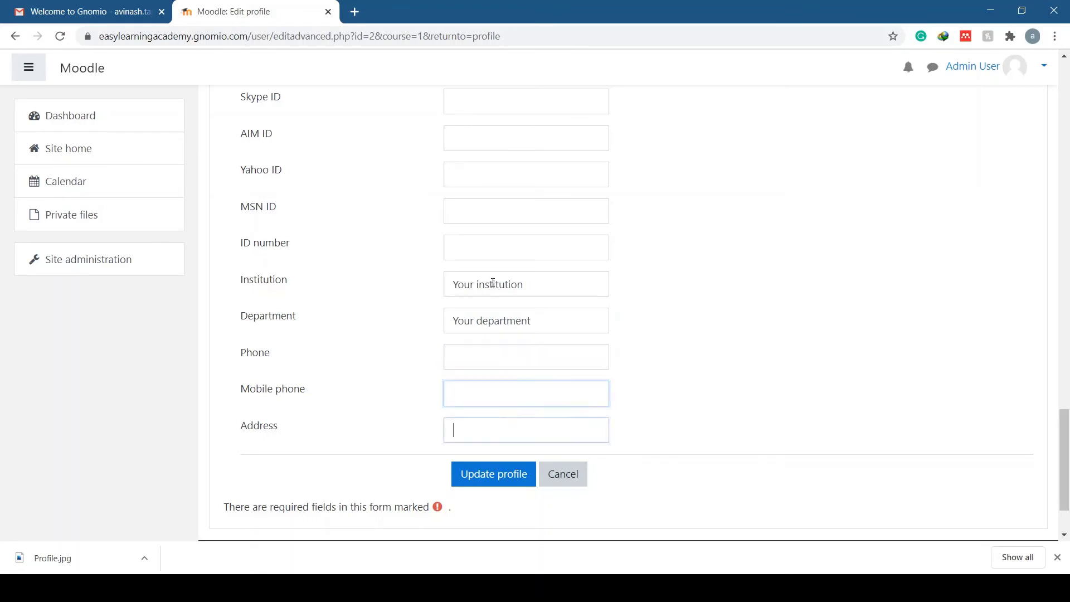
pyautogui.press('Tab')
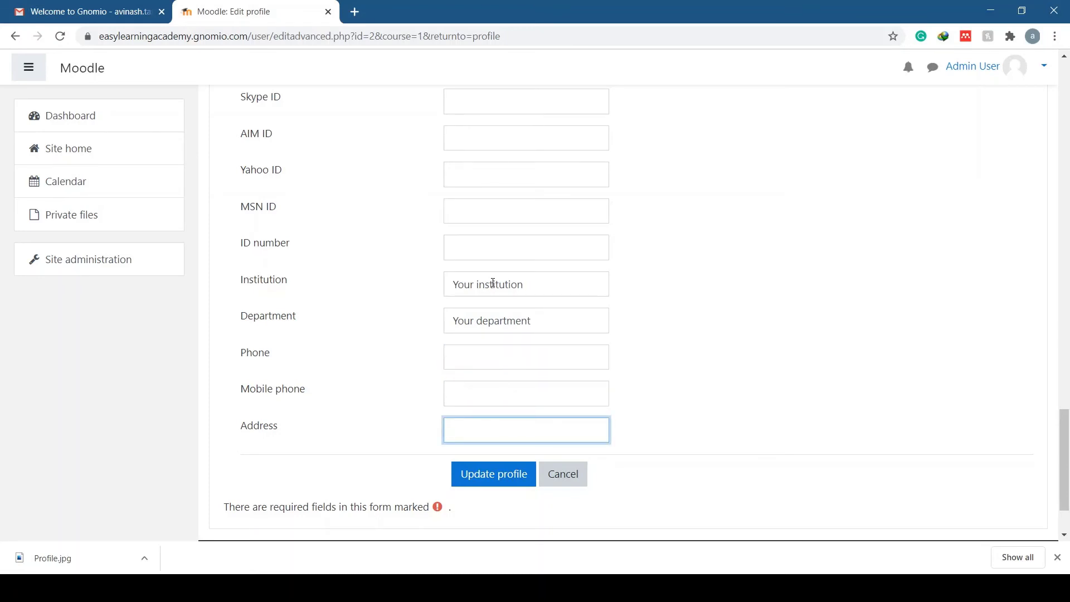
# Submit the profile, then make the username's capital E lowercase and save again
pyautogui.click(493, 475)
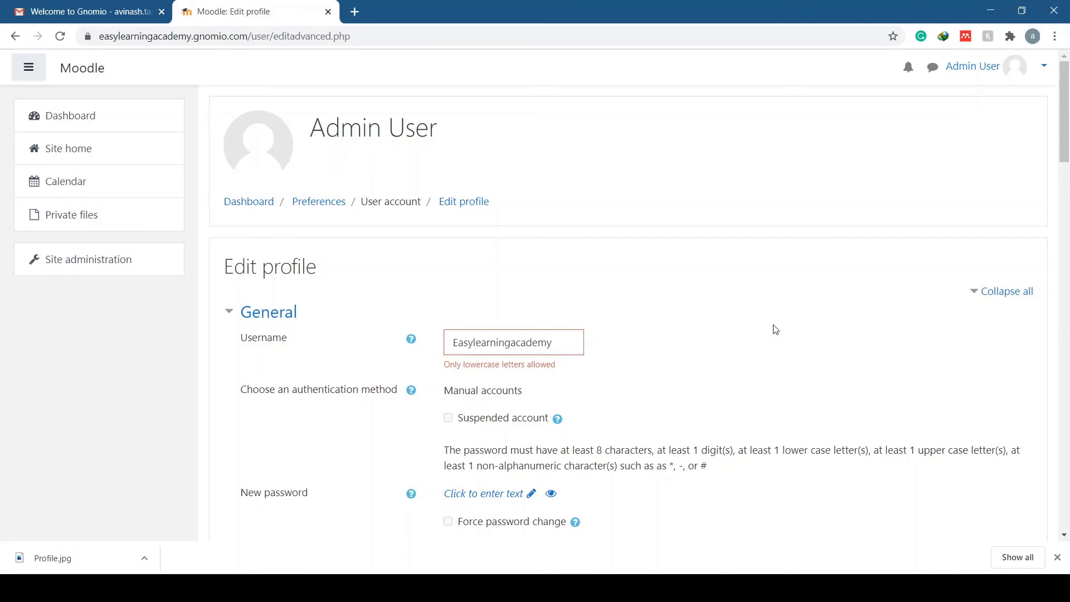
pyautogui.click(462, 343)
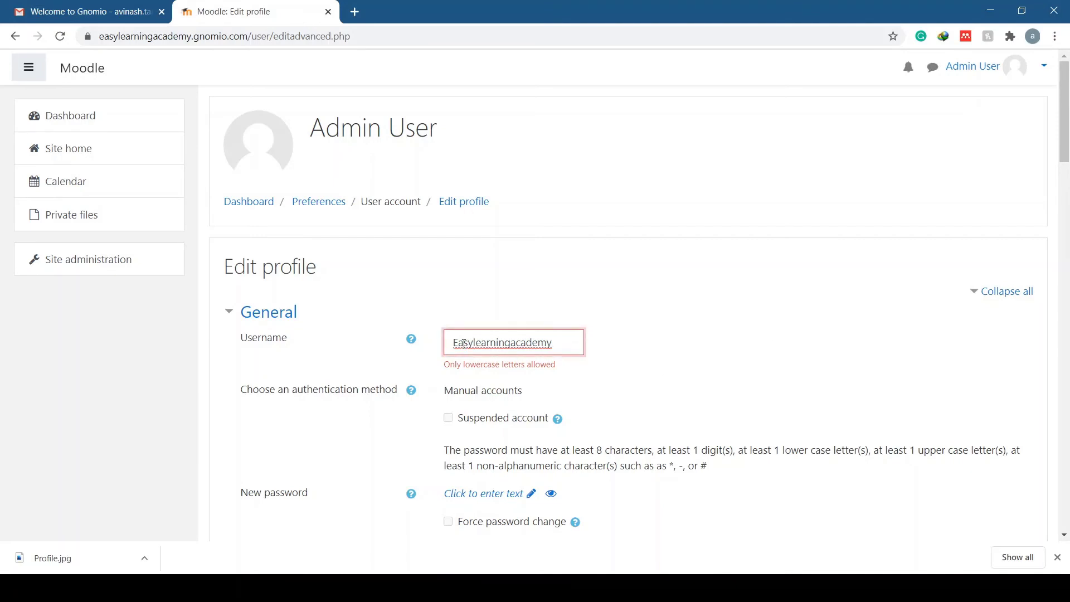
pyautogui.press('BackSpace')
pyautogui.write('e')
pyautogui.scroll(-4, 569, 282)
pyautogui.scroll(-6, 573, 281)
pyautogui.scroll(-10, 573, 281)
pyautogui.scroll(-3, 577, 284)
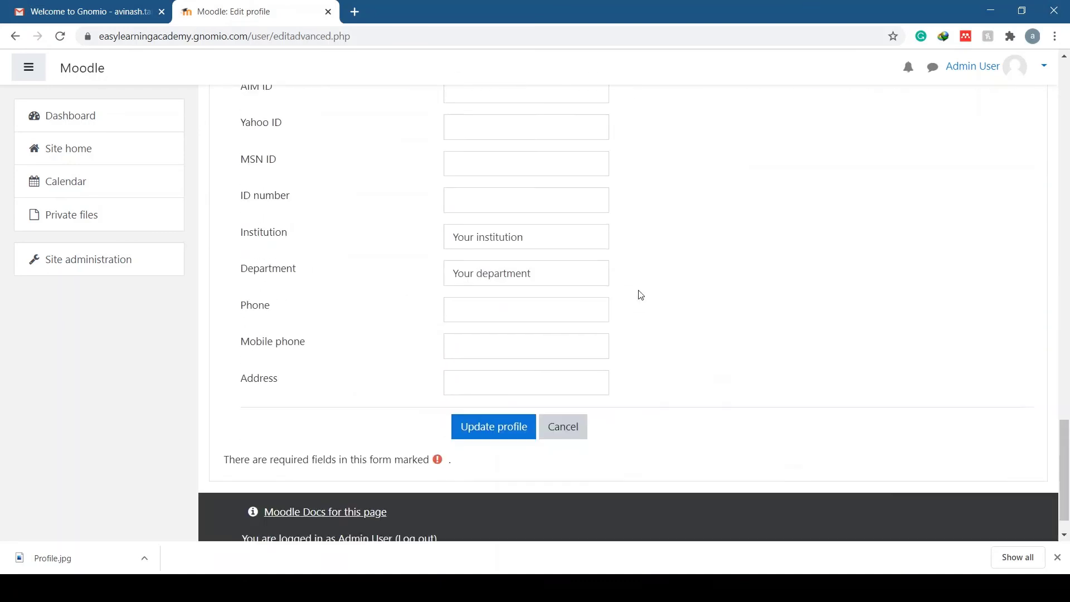
pyautogui.press('Return')
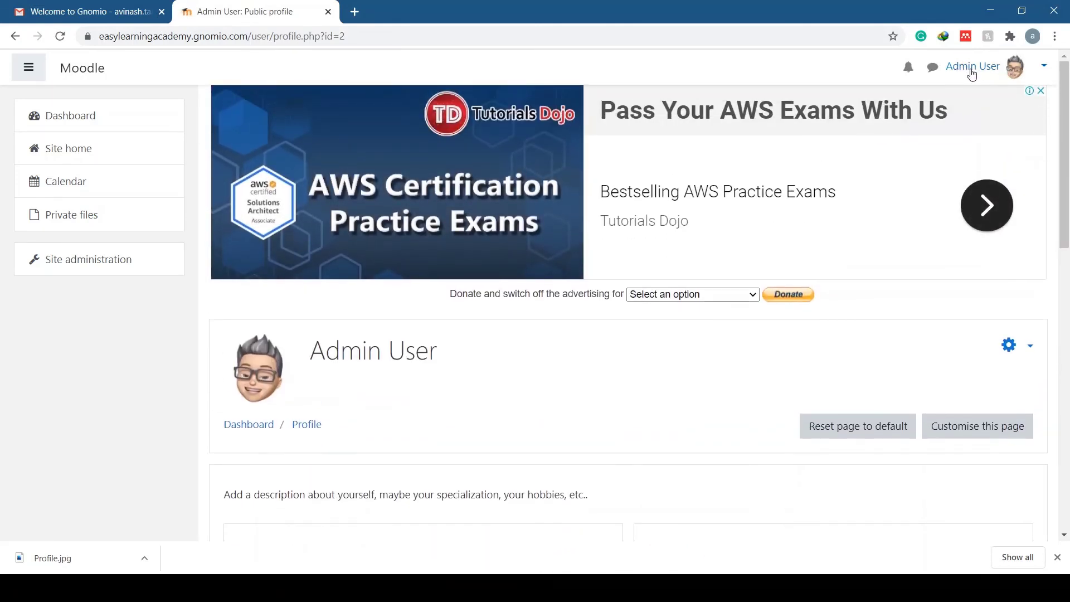
pyautogui.scroll(-3, 396, 407)
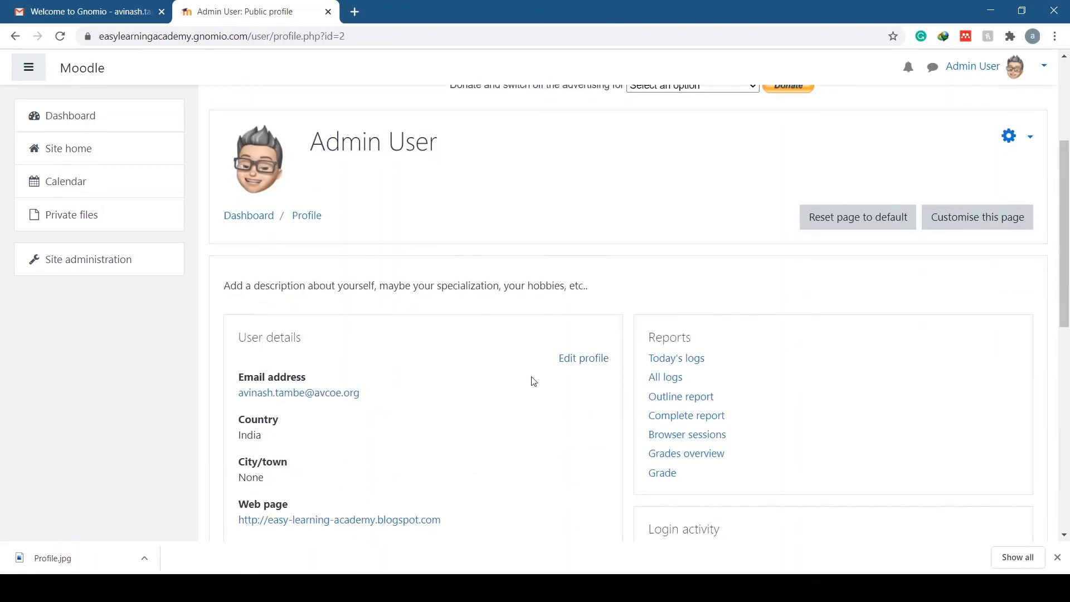
# Reopen Edit profile and set first name 'Easylearningacademy' and surname 'Admin'
pyautogui.click(595, 360)
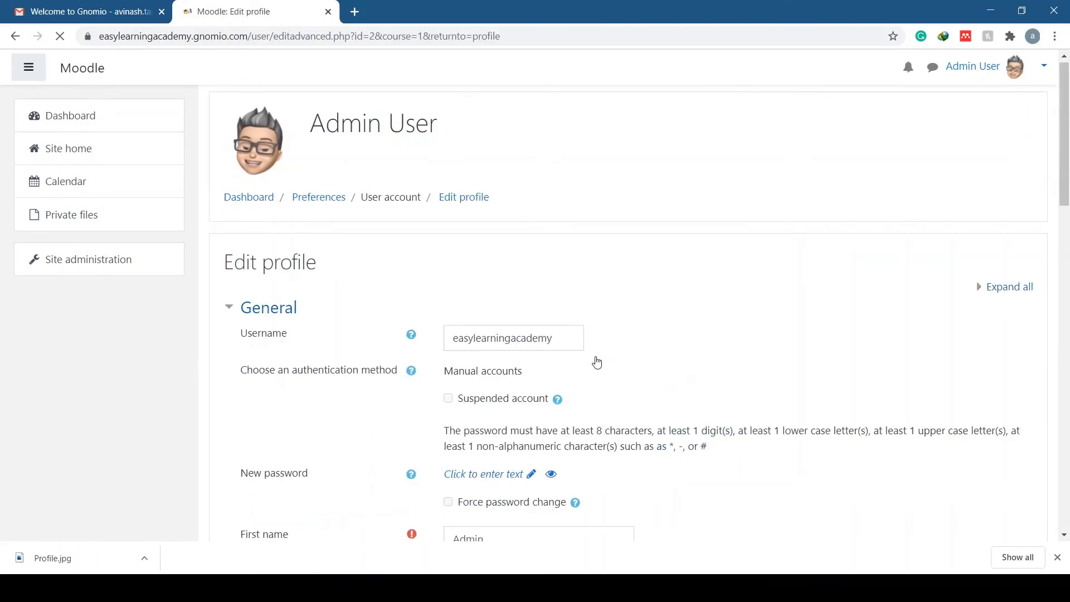
pyautogui.scroll(-3, 596, 362)
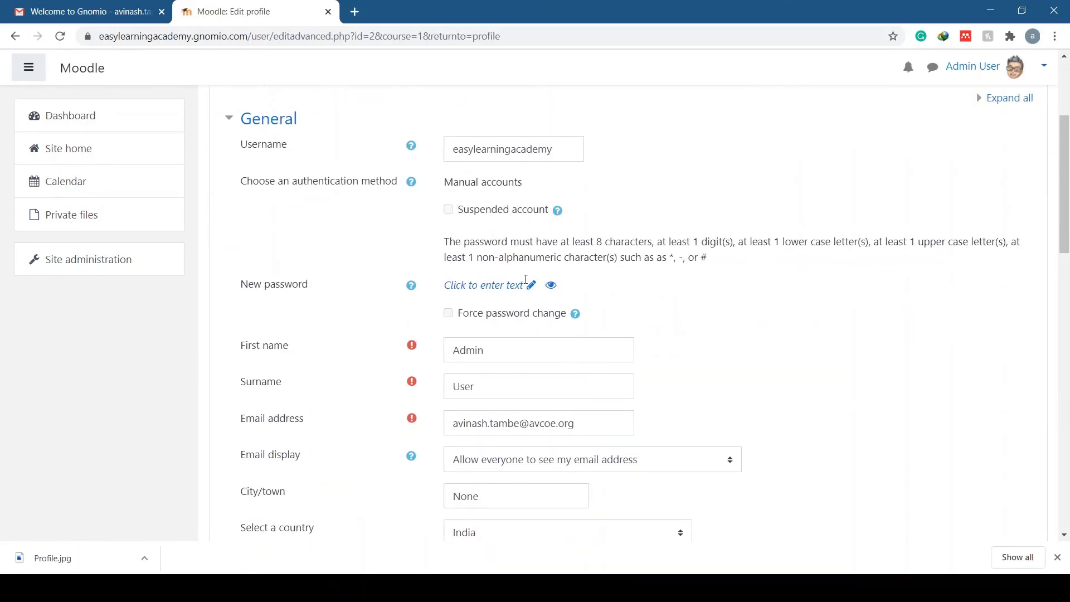
pyautogui.moveTo(493, 356); pyautogui.dragTo(456, 350)
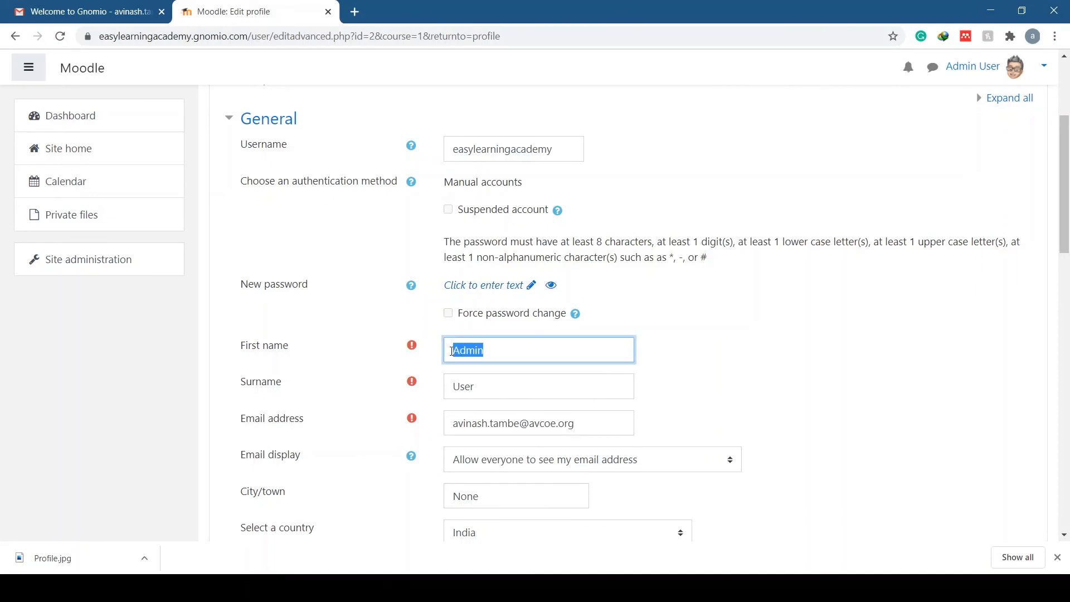
pyautogui.write('easyl')
pyautogui.write('earnin')
pyautogui.write('gac')
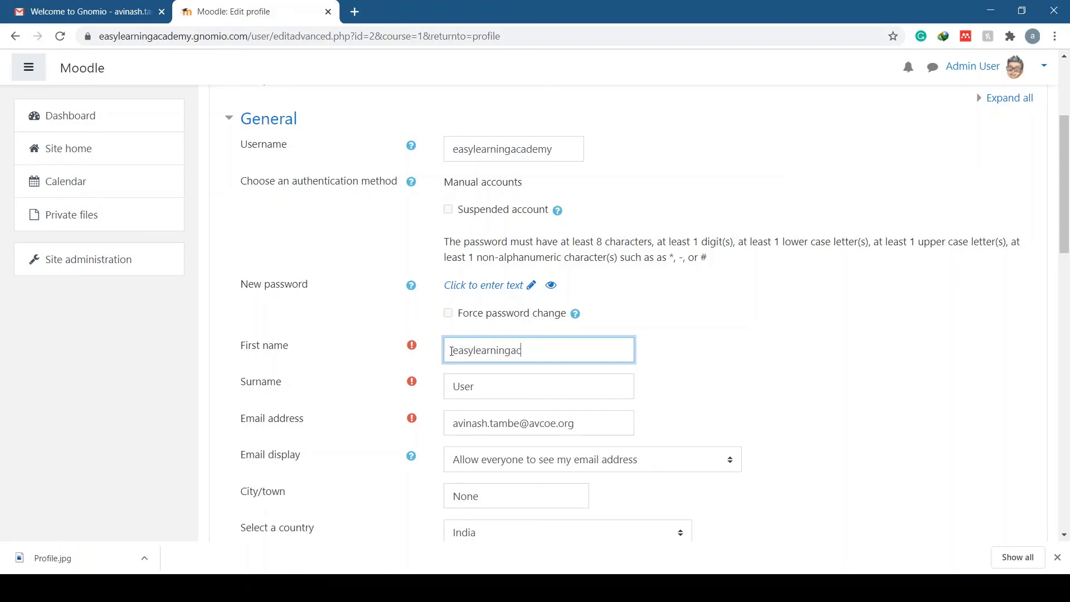
pyautogui.write('ademy')
pyautogui.press('Tab')
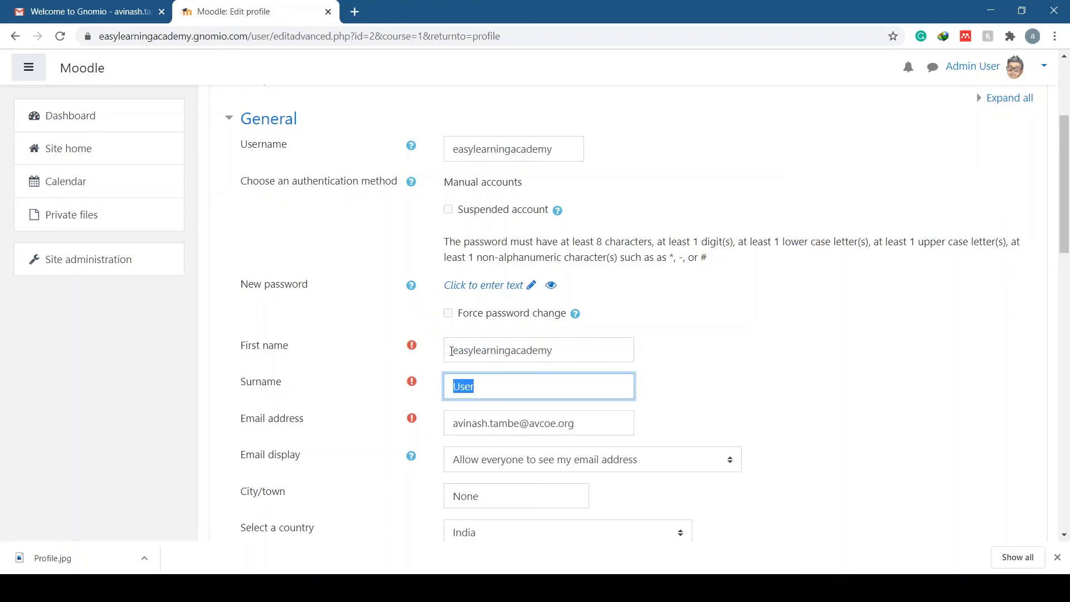
pyautogui.write('Ad')
pyautogui.write('min')
pyautogui.moveTo(458, 350); pyautogui.dragTo(453, 351)
pyautogui.write('E')
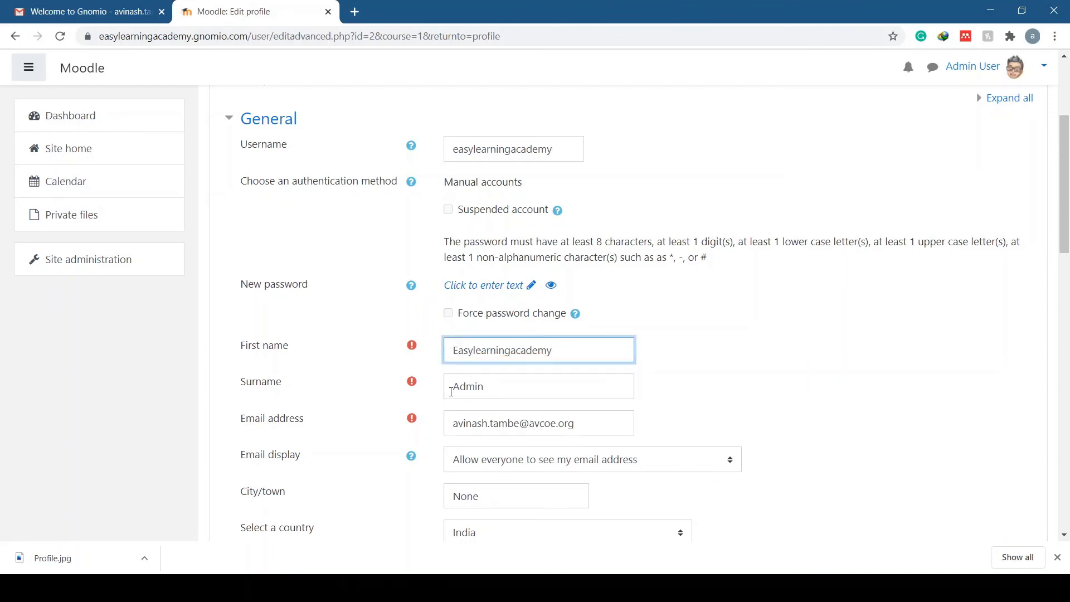
# Submit the profile form to save the new name Easylearningacademy Admin
pyautogui.click(451, 392)
pyautogui.scroll(-10, 774, 395)
pyautogui.scroll(-2, 772, 393)
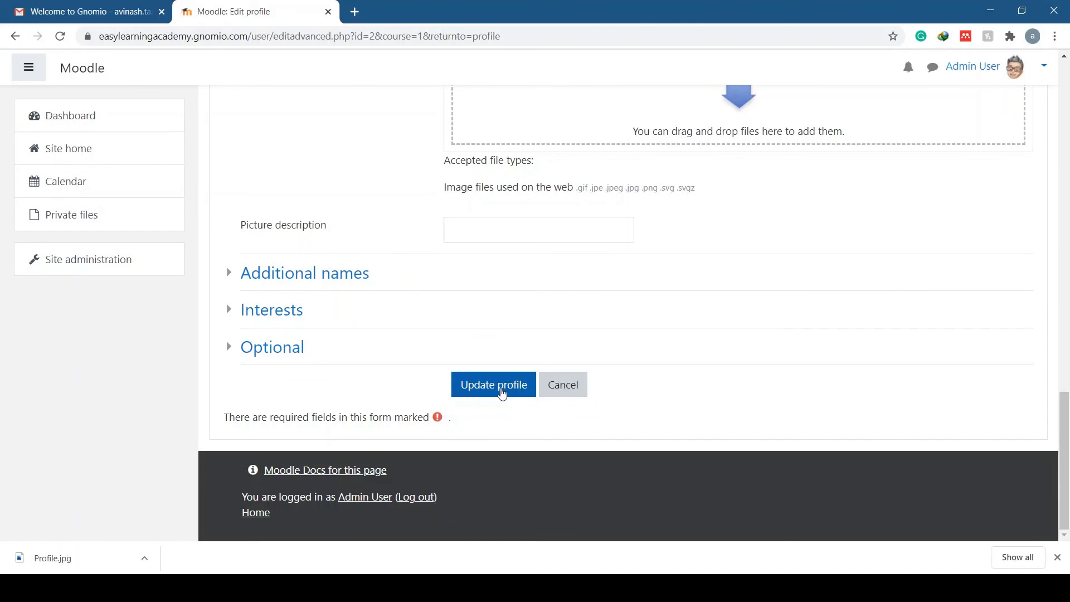
pyautogui.click(501, 393)
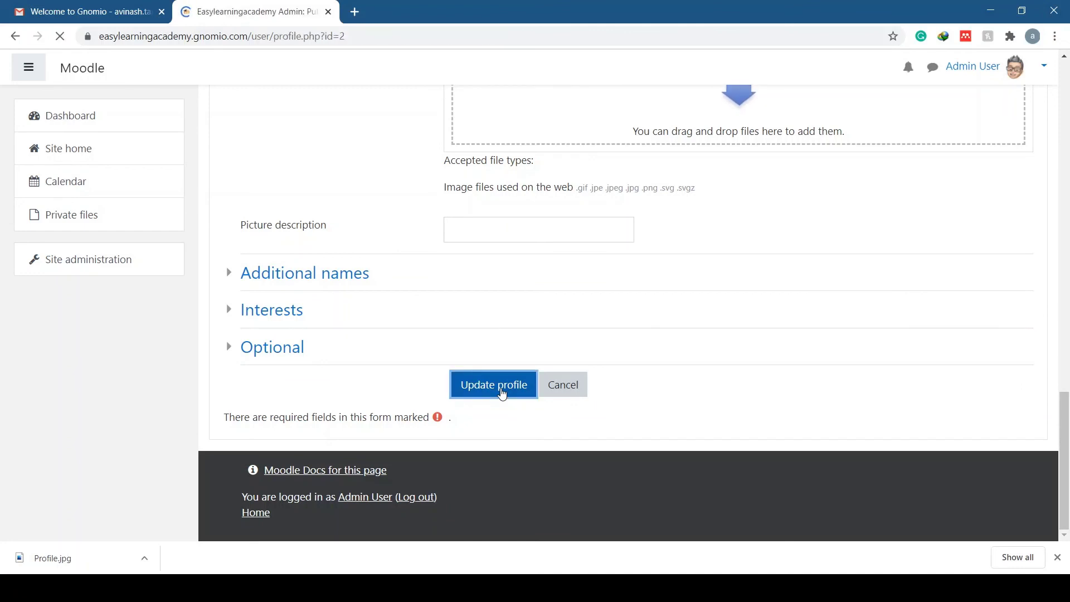